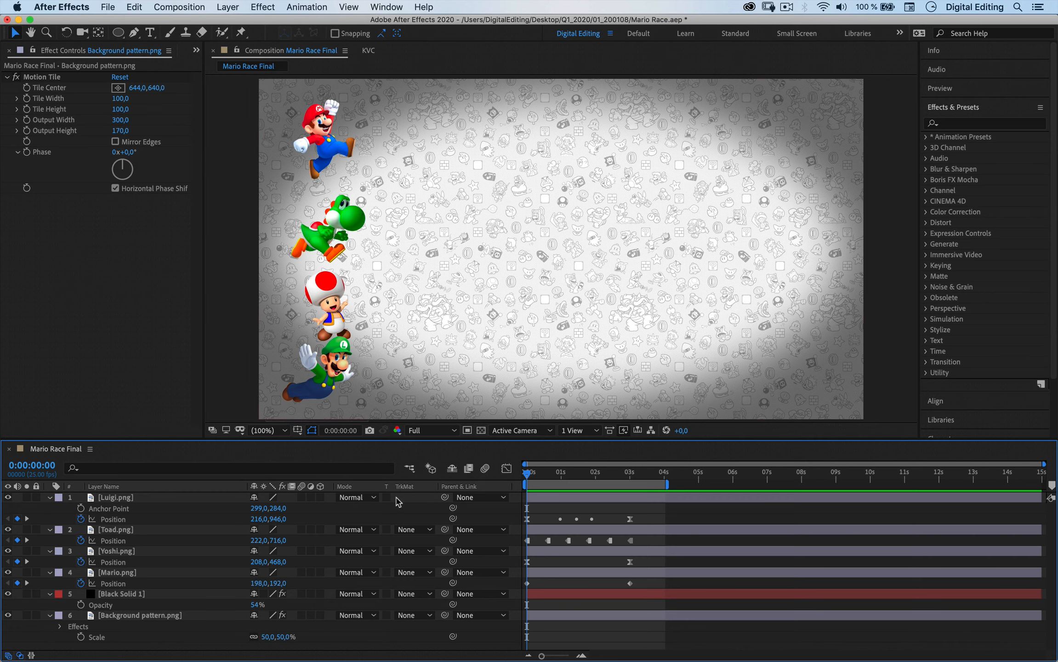
{"action": "left_click", "coordinate": [108, 6]}
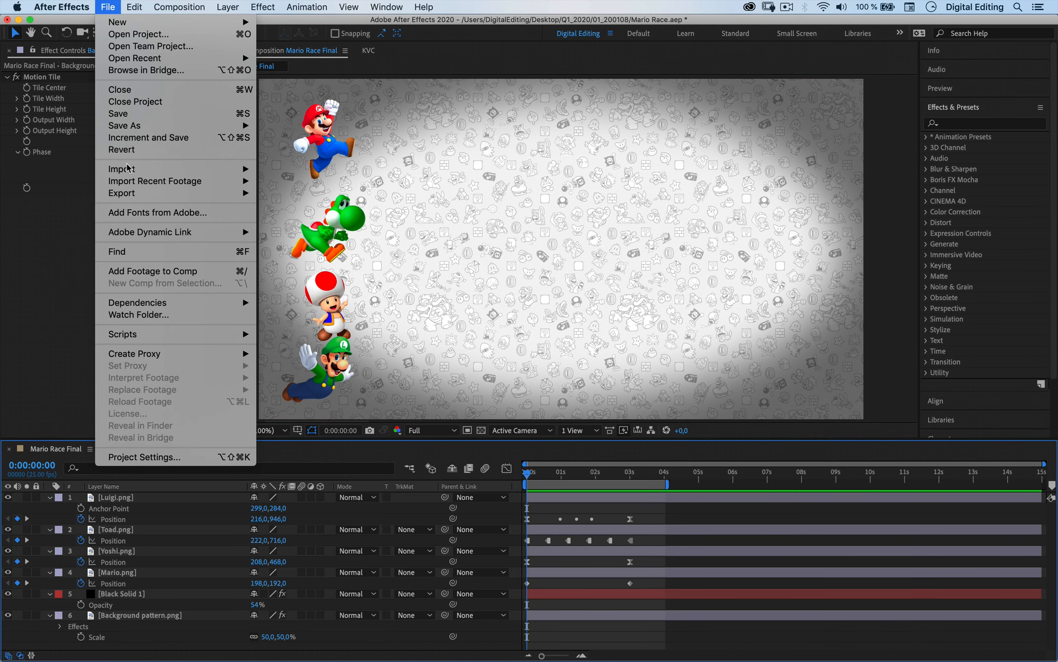
{"action": "mouse_move", "coordinate": [126, 184]}
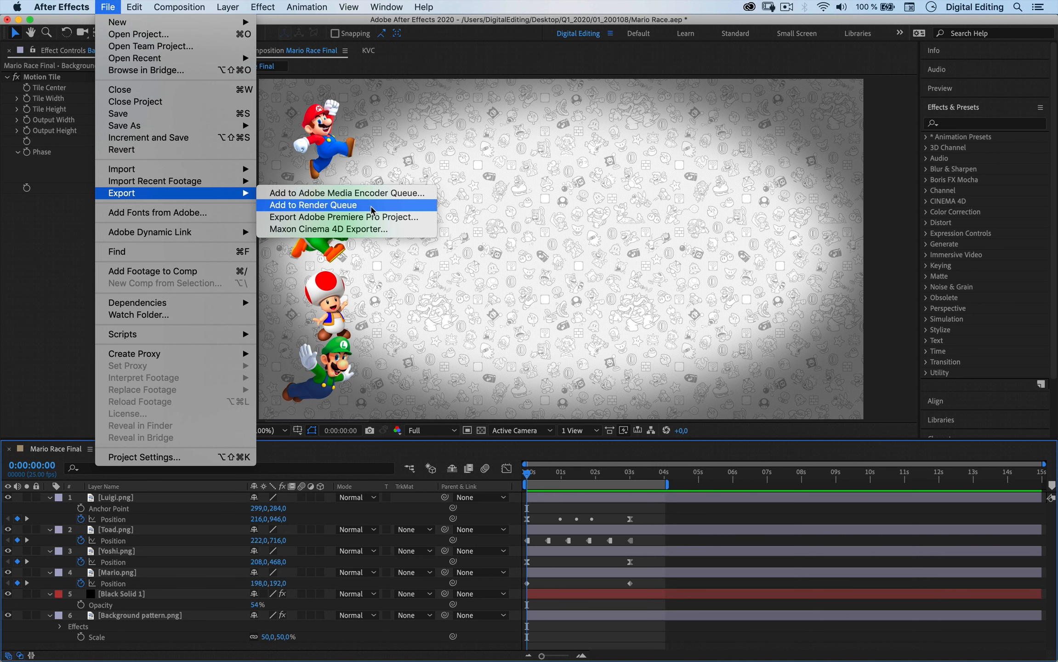
{"action": "left_click", "coordinate": [54, 419]}
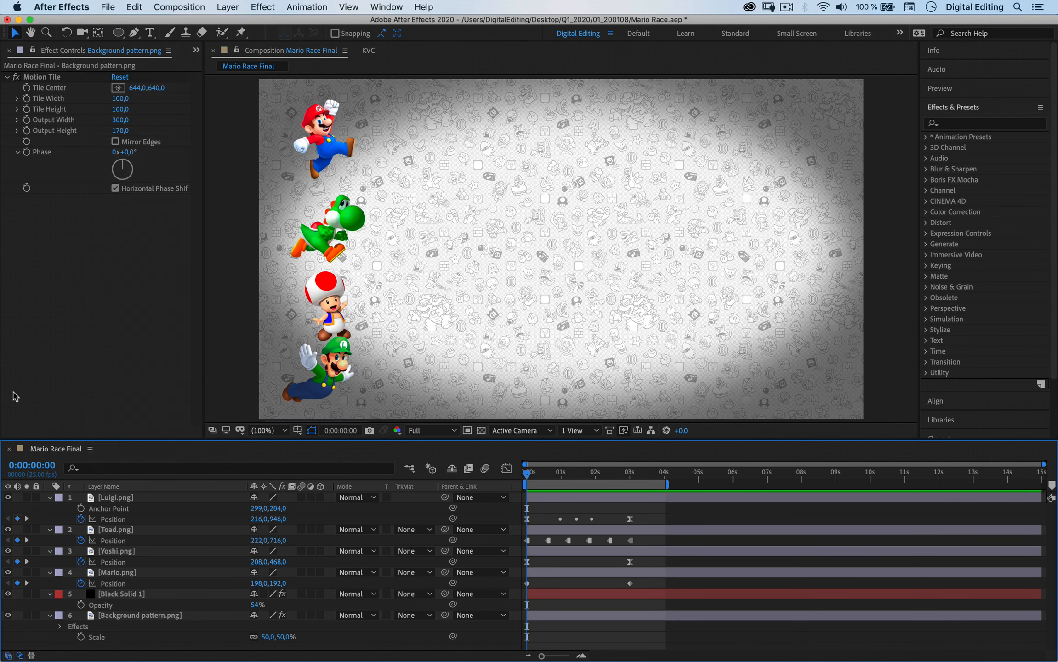
Step: Show the project contents and duplicate the Mario Race Final composition three times
{"action": "left_click", "coordinate": [197, 49]}
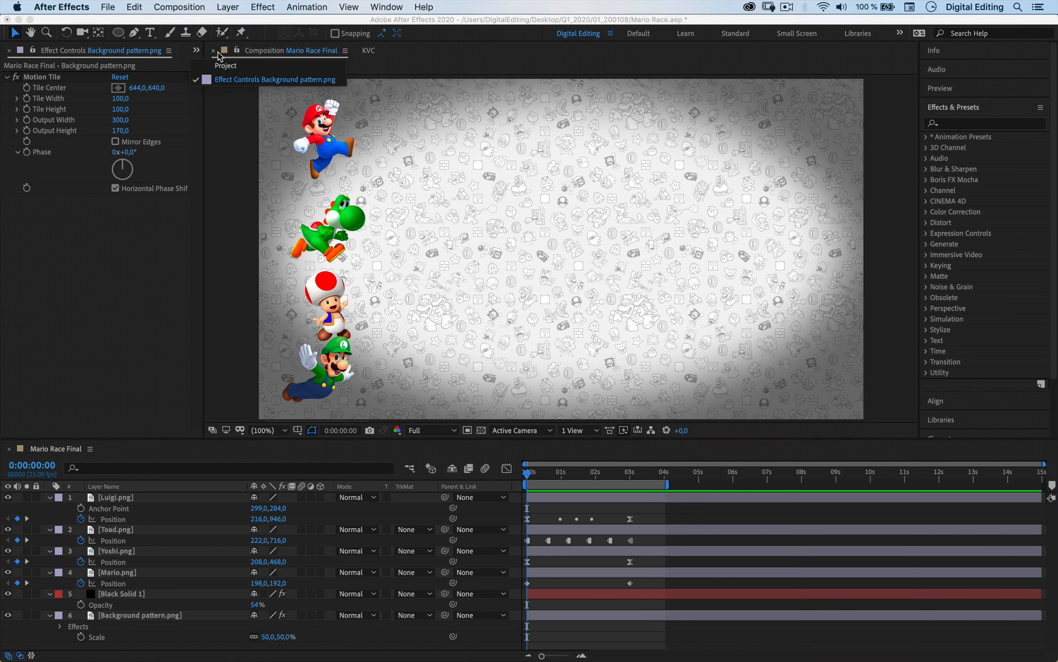
{"action": "left_click", "coordinate": [225, 65]}
{"action": "left_click", "coordinate": [84, 178]}
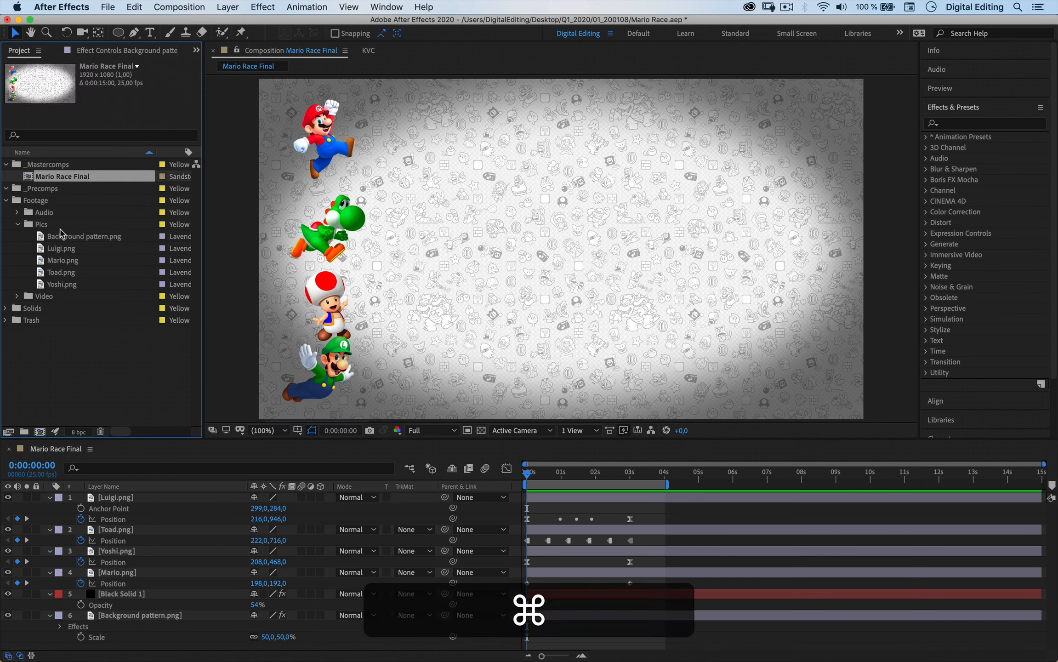
{"action": "key", "text": "super+d"}
{"action": "key", "text": "super+d"}
{"action": "key", "text": "super+d"}
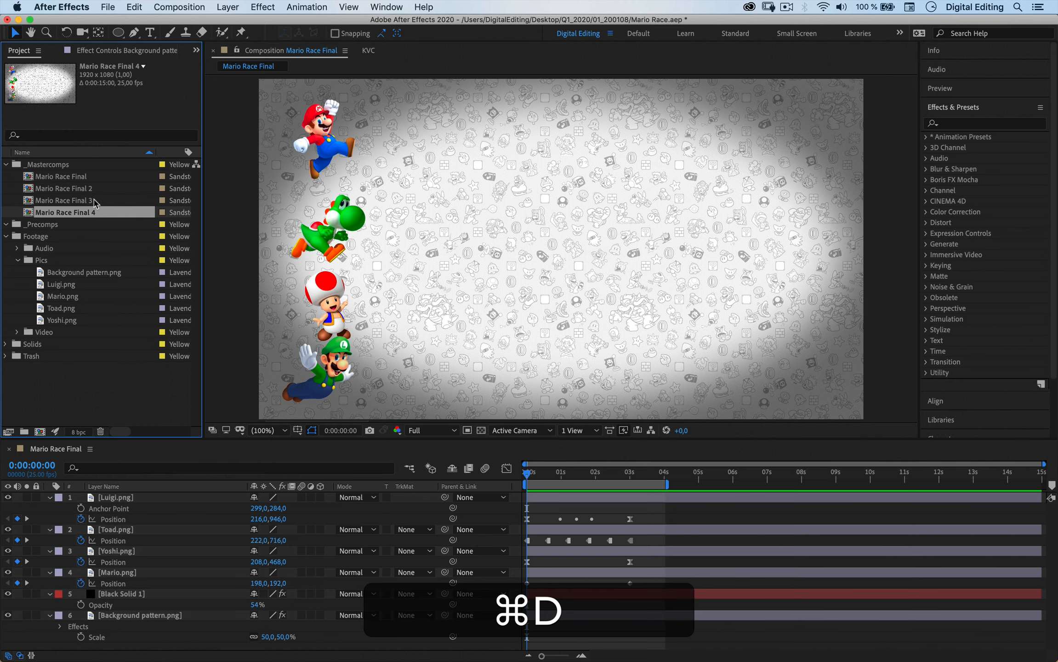
Step: Open the three duplicates of Mario Race Final and switch between the open composition timelines
{"action": "double_click", "coordinate": [100, 189]}
{"action": "double_click", "coordinate": [94, 201]}
{"action": "double_click", "coordinate": [94, 212]}
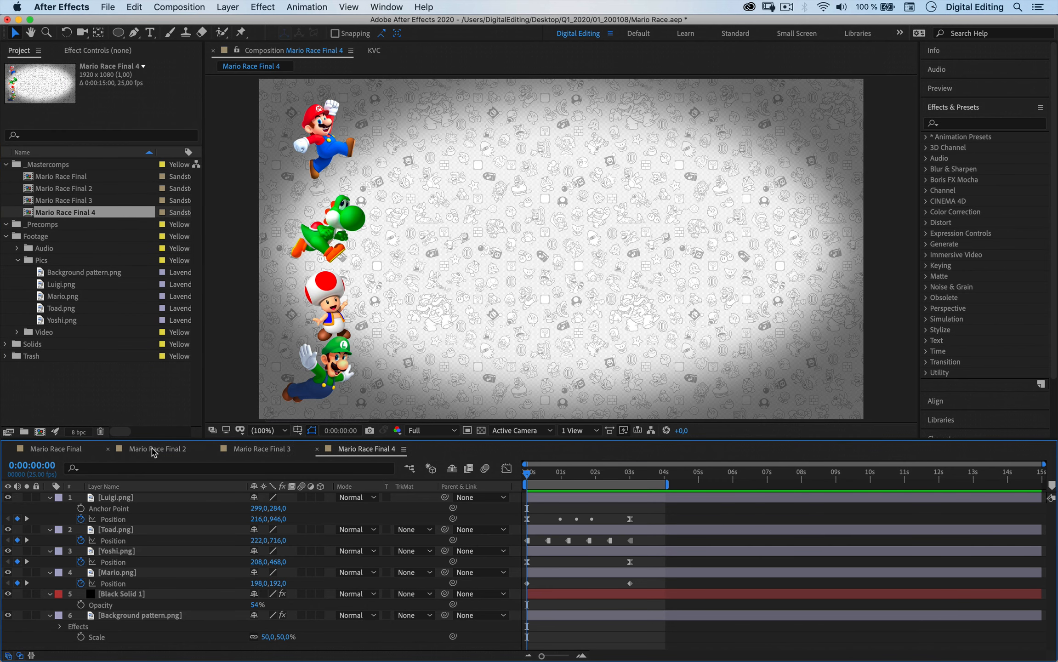
{"action": "left_click", "coordinate": [69, 450]}
{"action": "left_click", "coordinate": [158, 451]}
{"action": "left_click", "coordinate": [265, 450]}
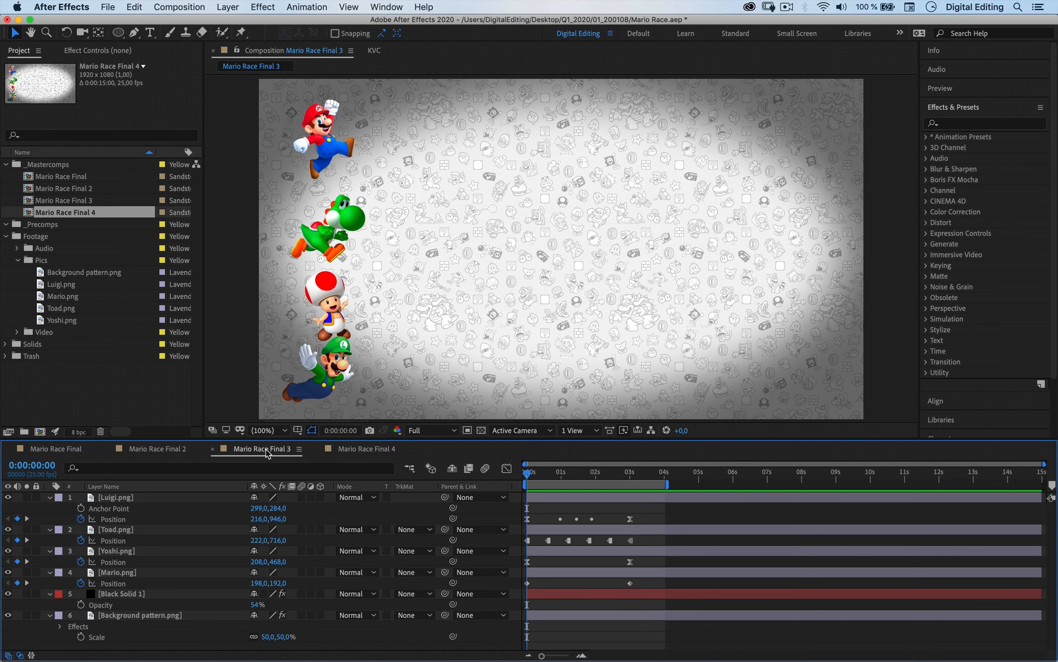
{"action": "left_click", "coordinate": [111, 7]}
{"action": "mouse_move", "coordinate": [143, 192]}
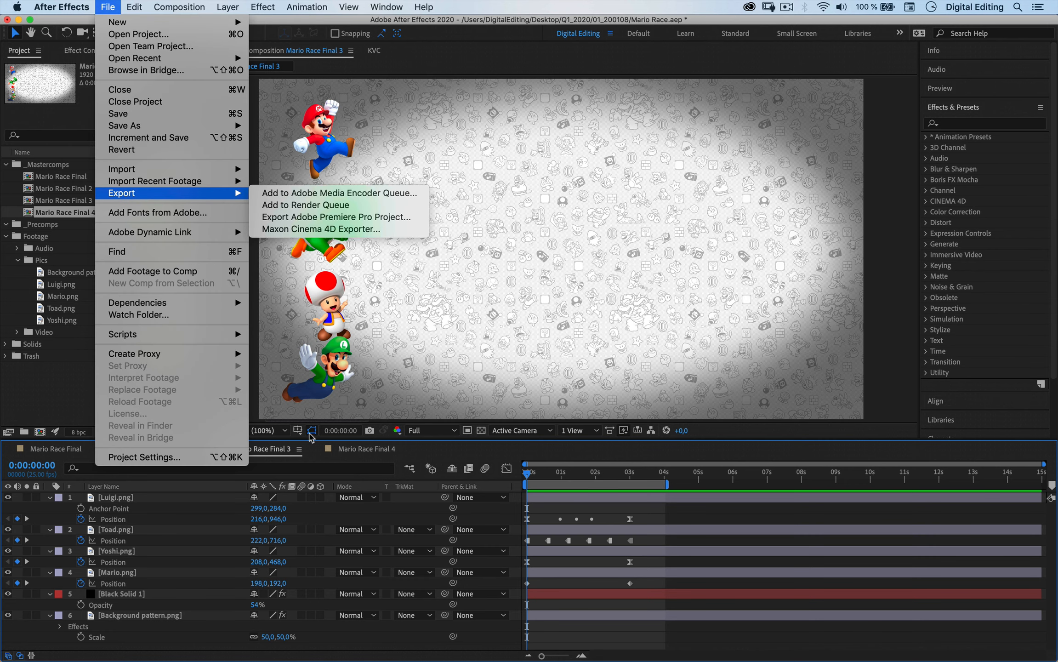
{"action": "left_click", "coordinate": [278, 458]}
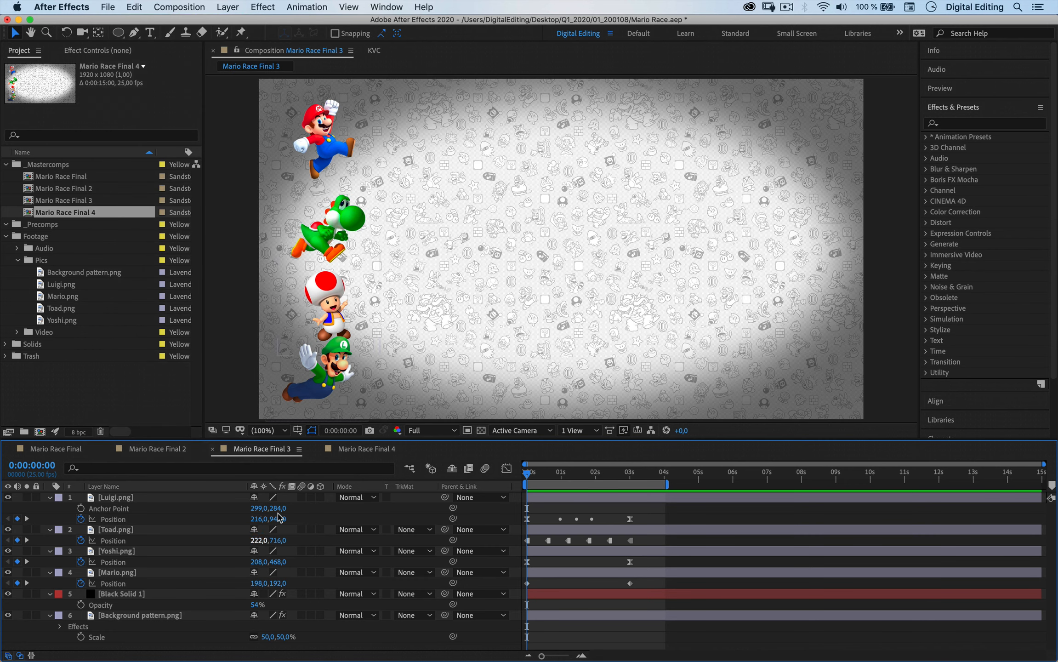
Step: Close the duplicate timelines and undo the duplication of the Mario Race Final composition
{"action": "left_click", "coordinate": [212, 449]}
{"action": "left_click", "coordinate": [212, 450]}
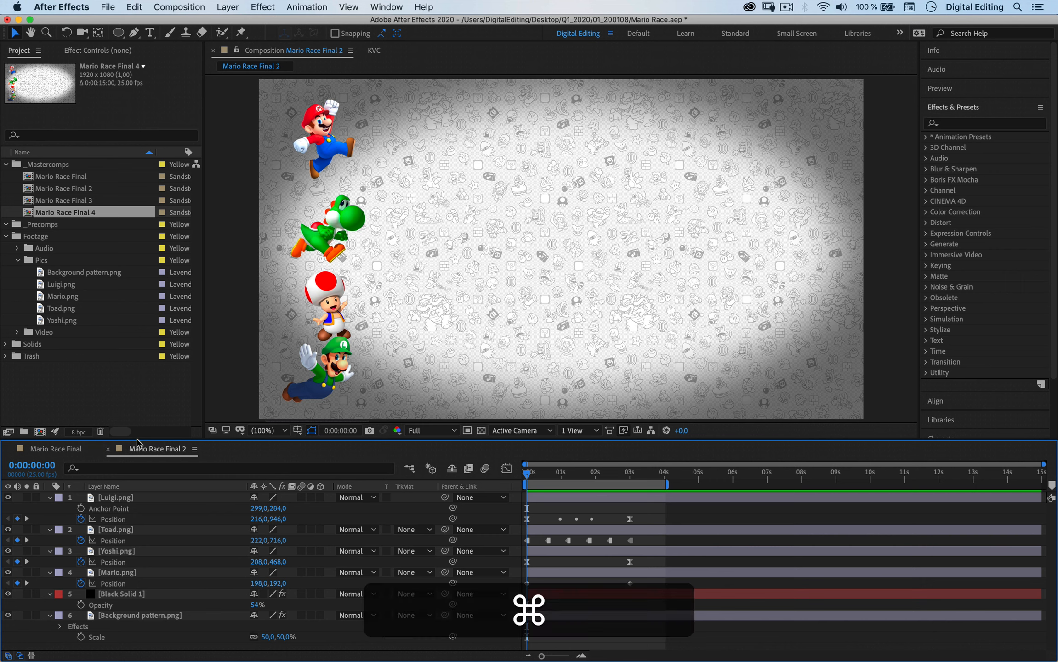
{"action": "key", "text": "super+z"}
{"action": "key", "text": "super+z"}
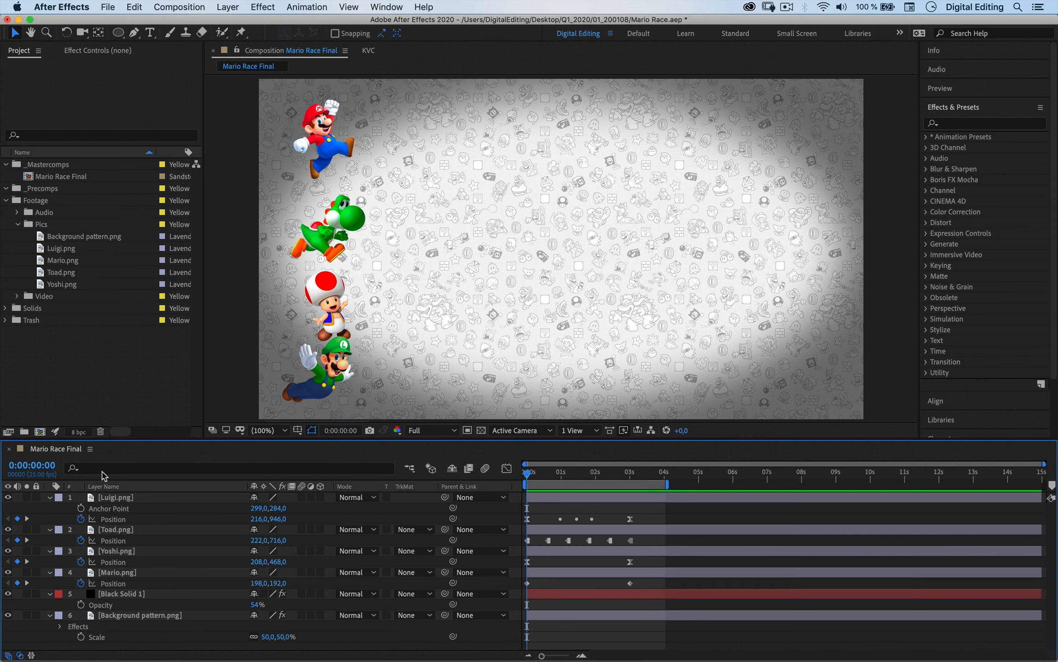
Step: Add the Mario Race Final composition to the Render Queue
{"action": "left_click", "coordinate": [107, 8]}
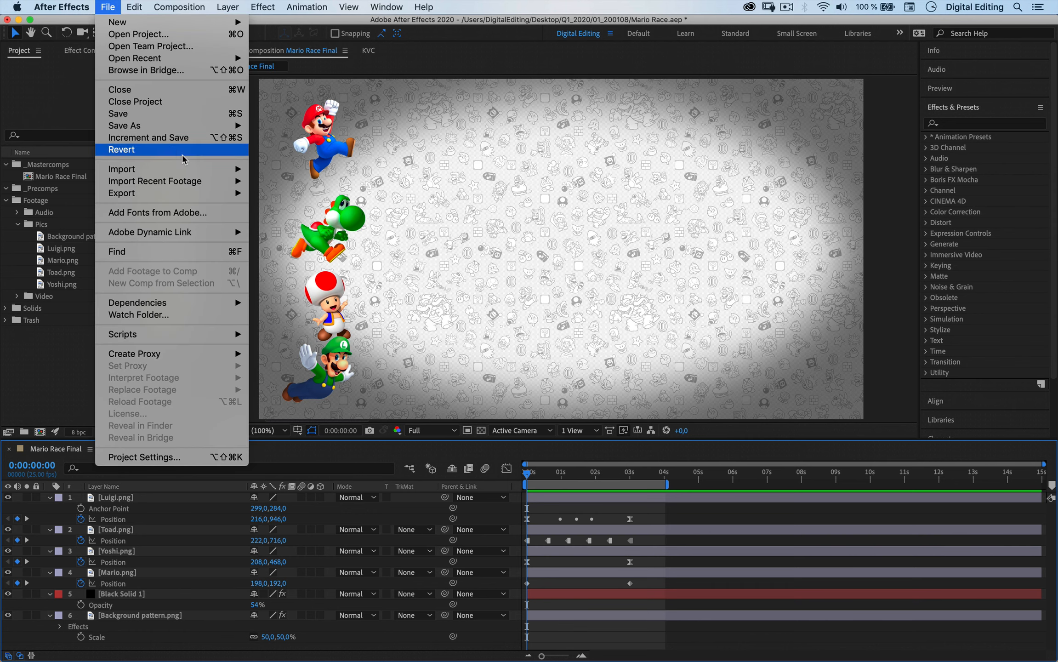
{"action": "mouse_move", "coordinate": [217, 195]}
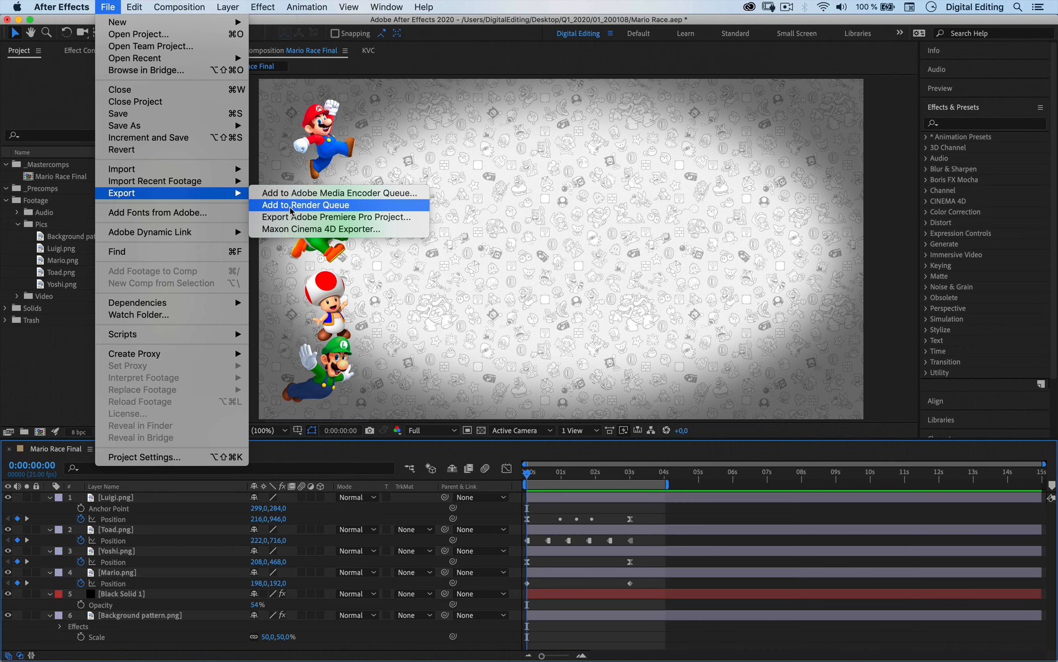
{"action": "left_click", "coordinate": [290, 205]}
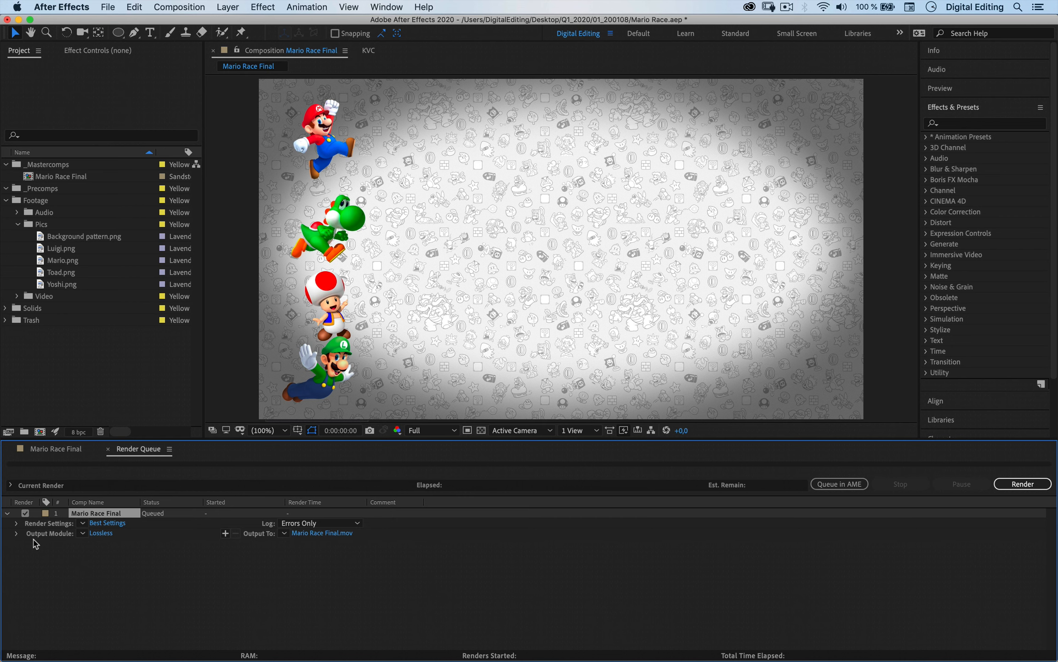
Step: Examine the output module settings of the queued composition and the list of available output module templates
{"action": "left_click", "coordinate": [102, 534]}
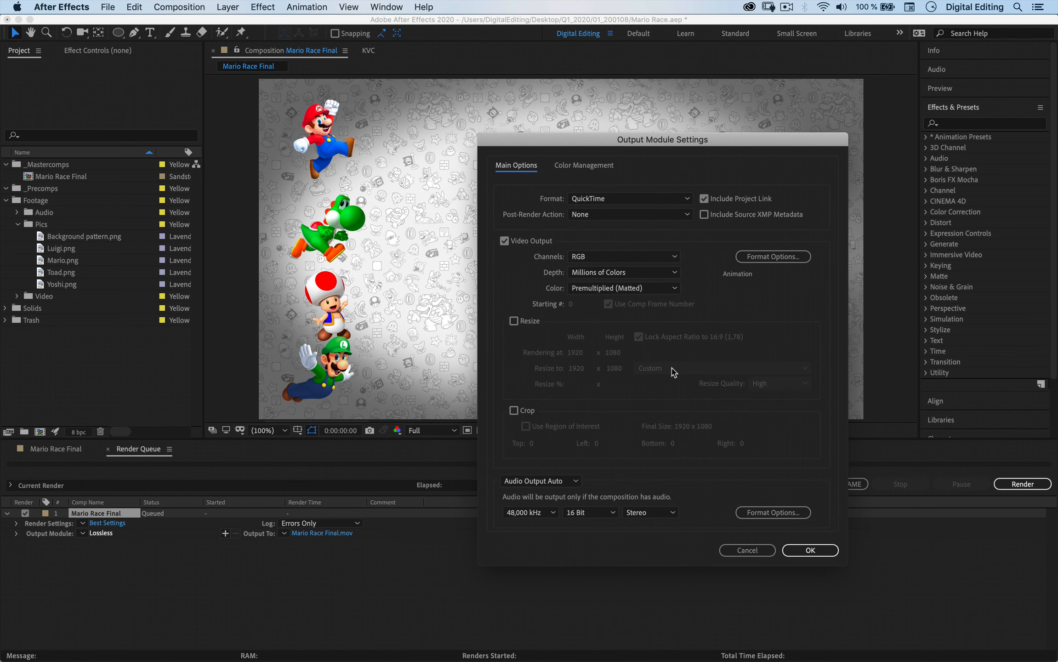
{"action": "left_click", "coordinate": [757, 556]}
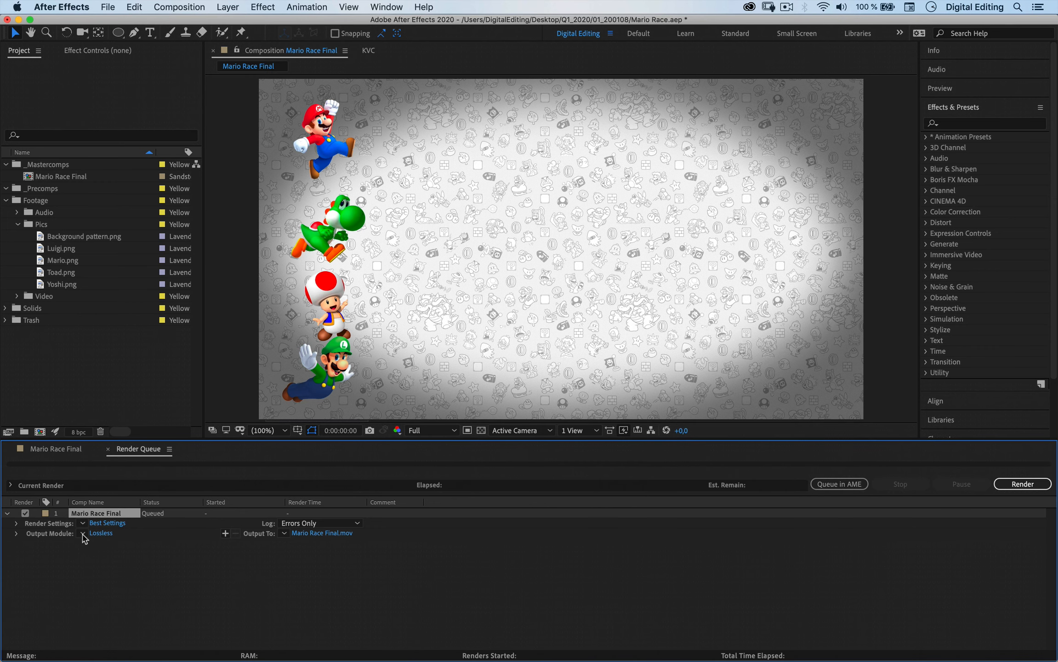
{"action": "left_click", "coordinate": [84, 536]}
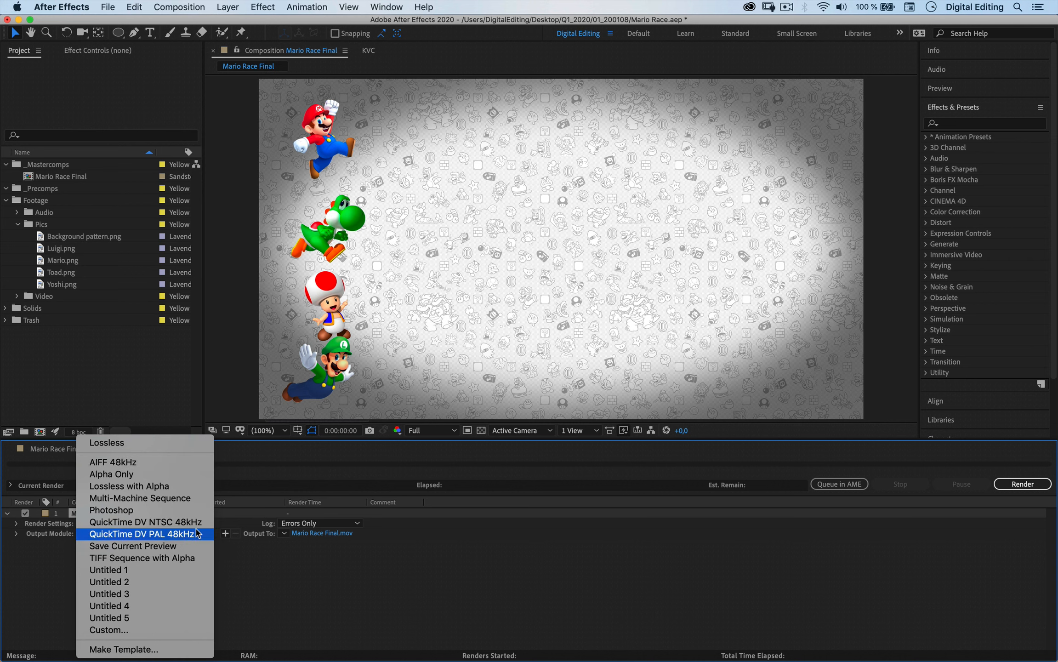
{"action": "left_click", "coordinate": [261, 583]}
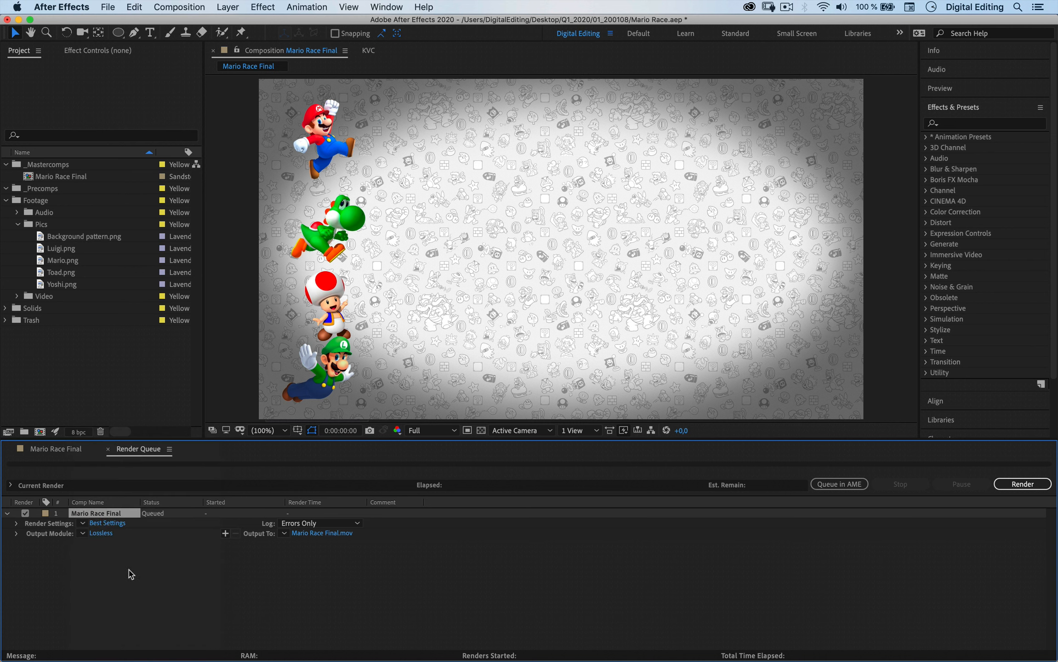
{"action": "left_click", "coordinate": [81, 535]}
{"action": "left_click", "coordinate": [53, 552]}
Step: Start a new output module template and name it ProRes 422
{"action": "left_click", "coordinate": [83, 534]}
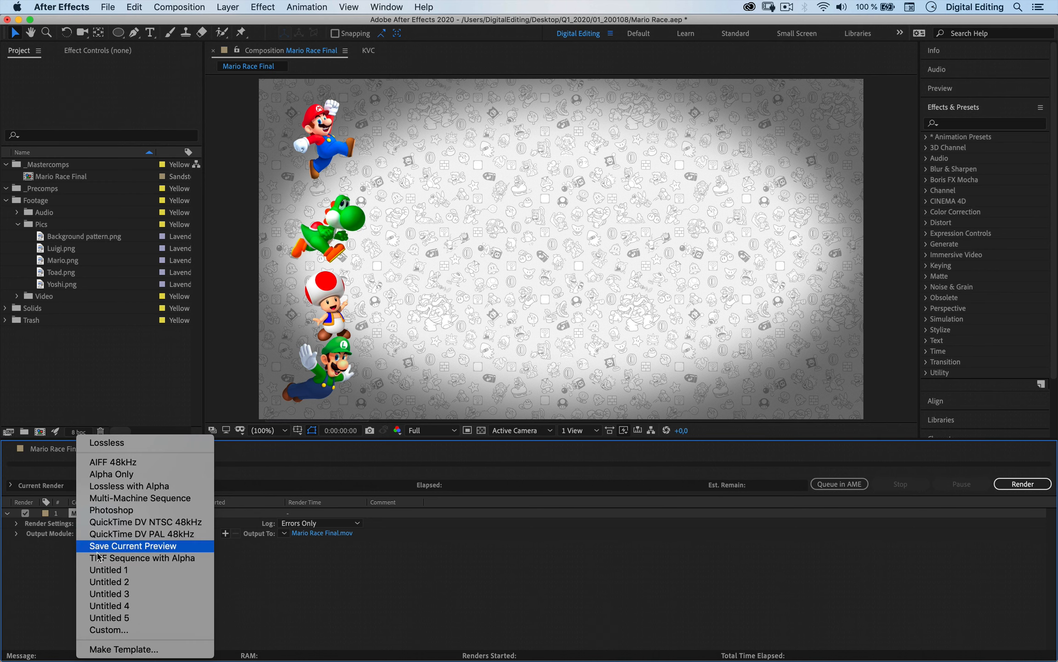
{"action": "left_click", "coordinate": [128, 650]}
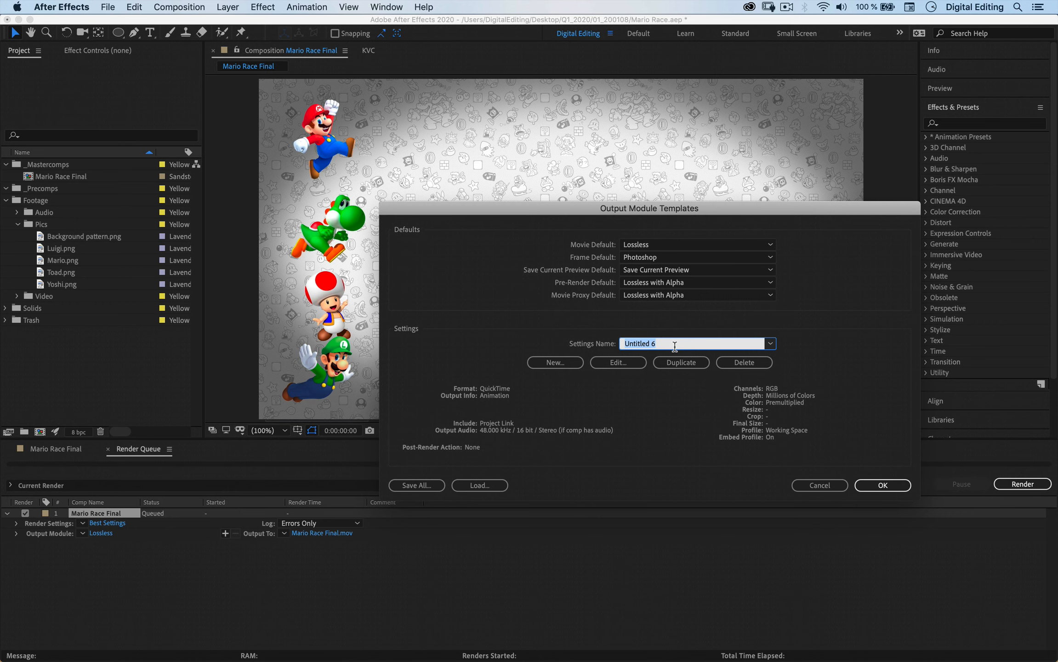
{"action": "type", "text": "ProRe"}
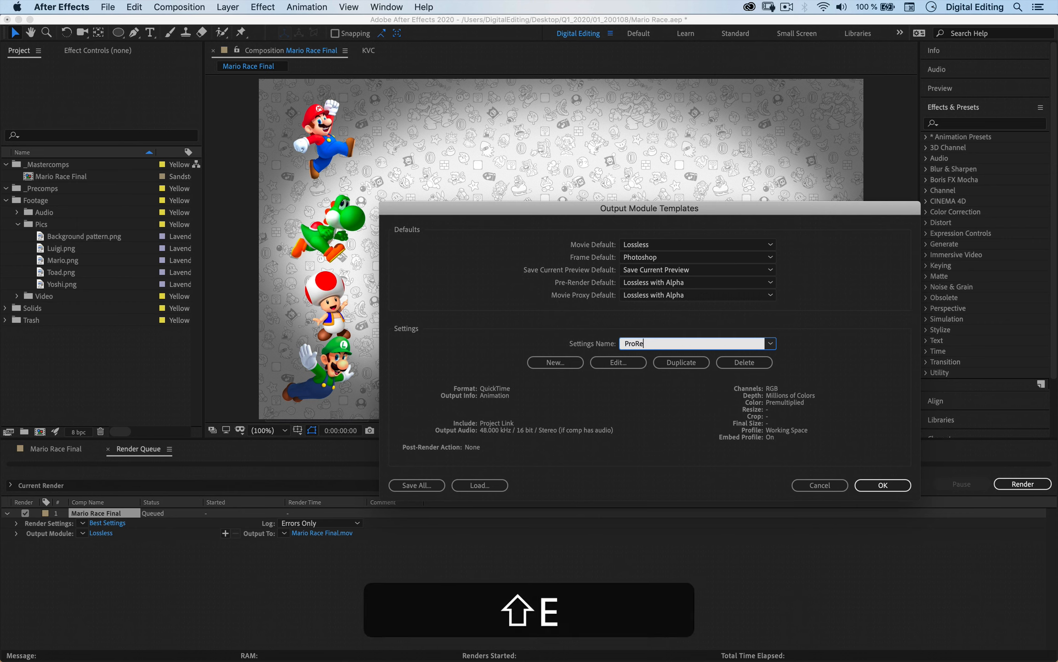
{"action": "type", "text": "s 422"}
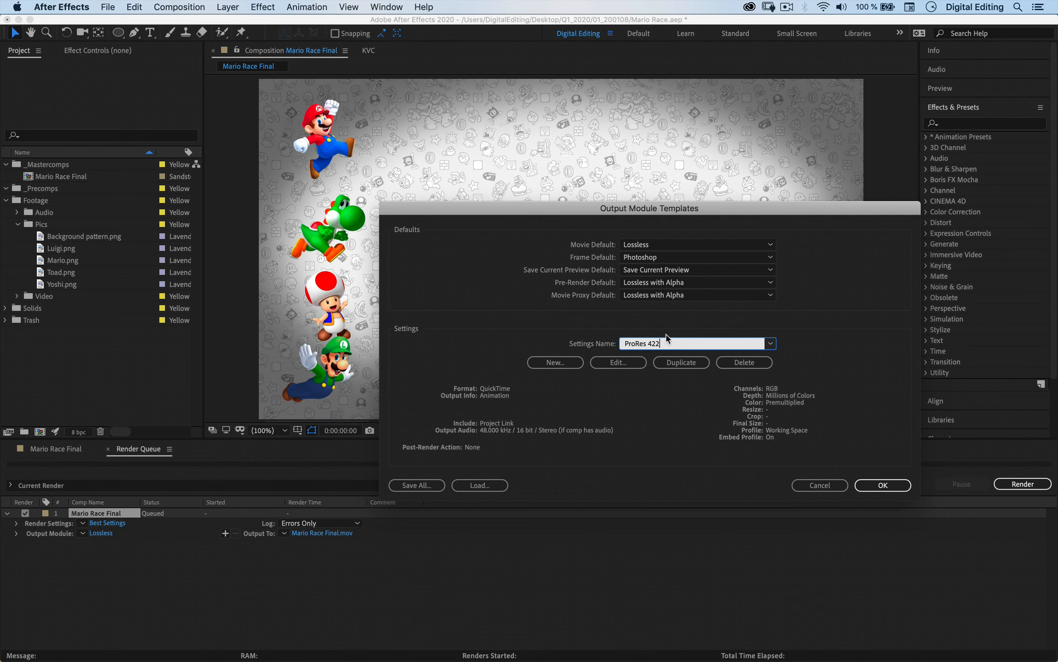
Step: Set the ProRes 422 template's QuickTime video codec to Apple ProRes 422 and accept its output module settings
{"action": "left_click", "coordinate": [618, 364]}
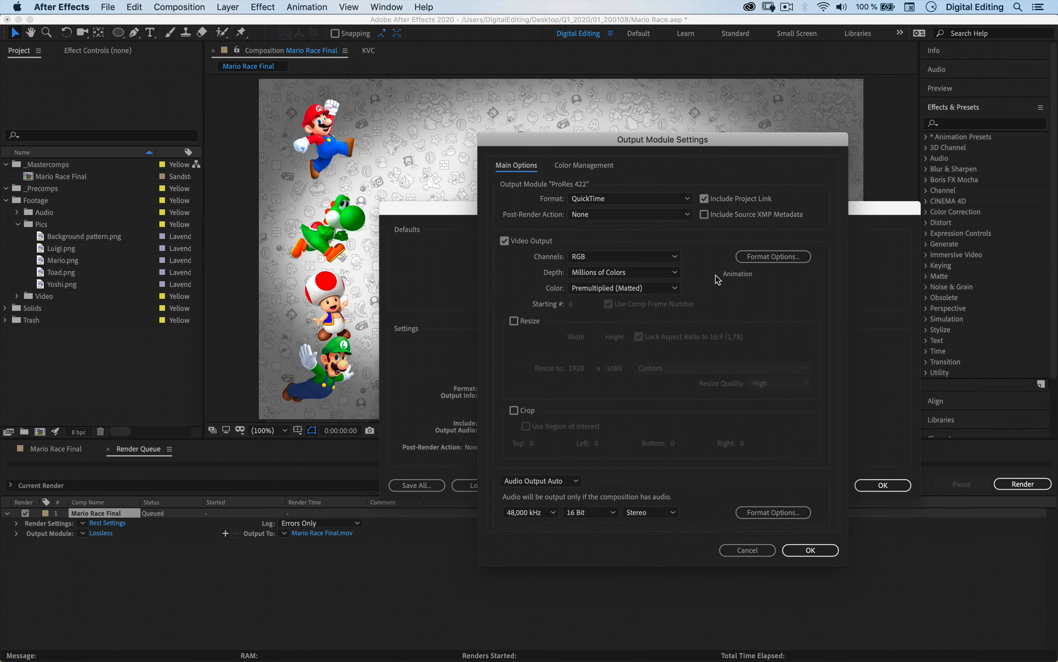
{"action": "left_click", "coordinate": [753, 258]}
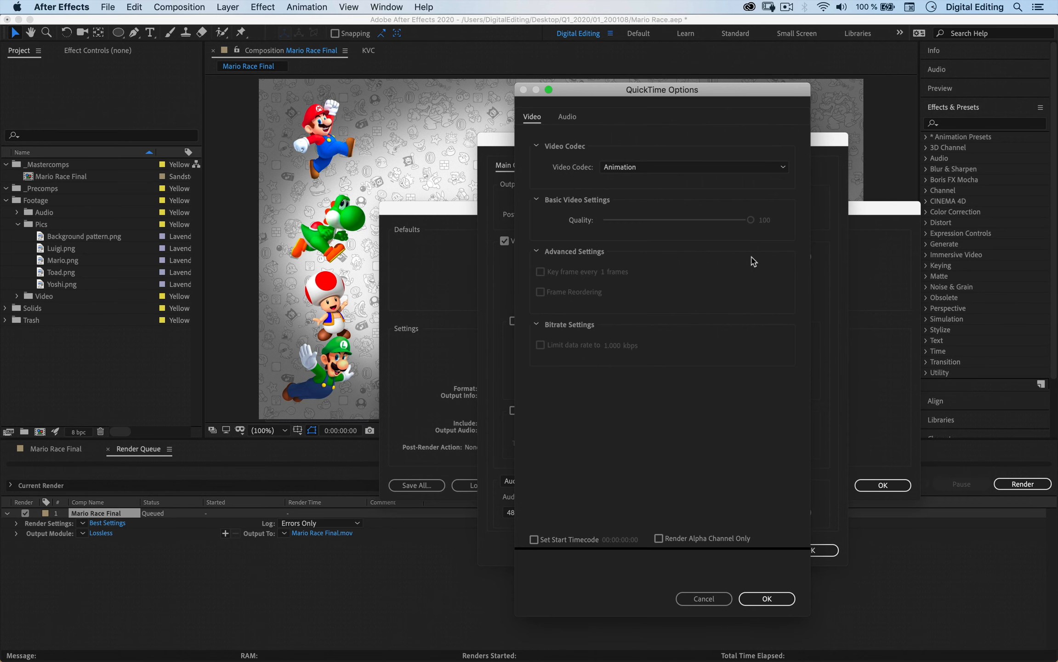
{"action": "left_click", "coordinate": [642, 169]}
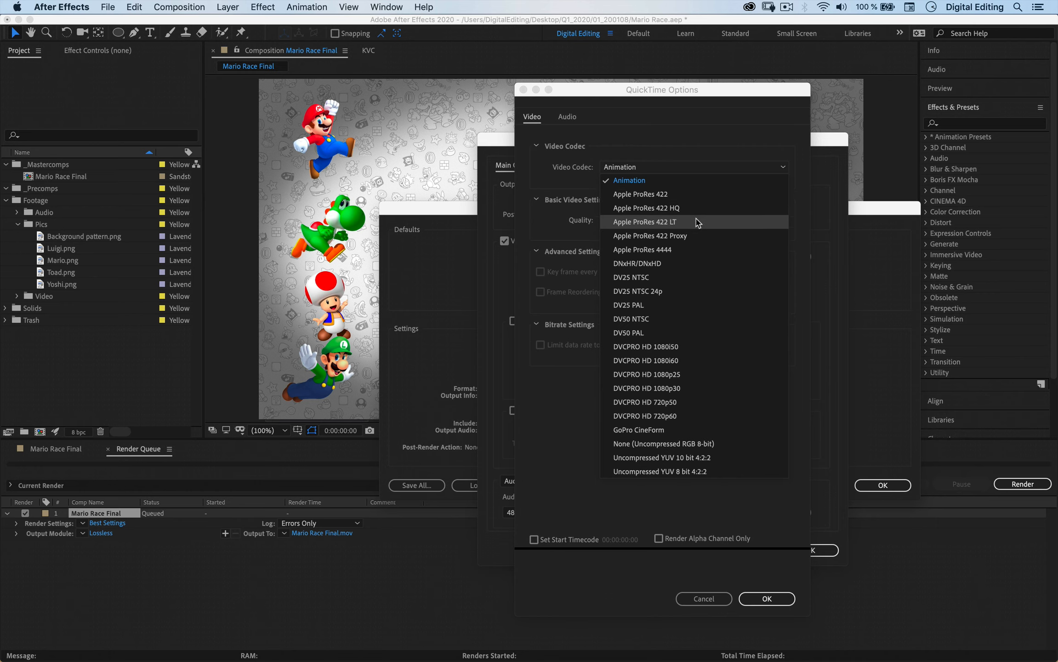
{"action": "left_click", "coordinate": [665, 194]}
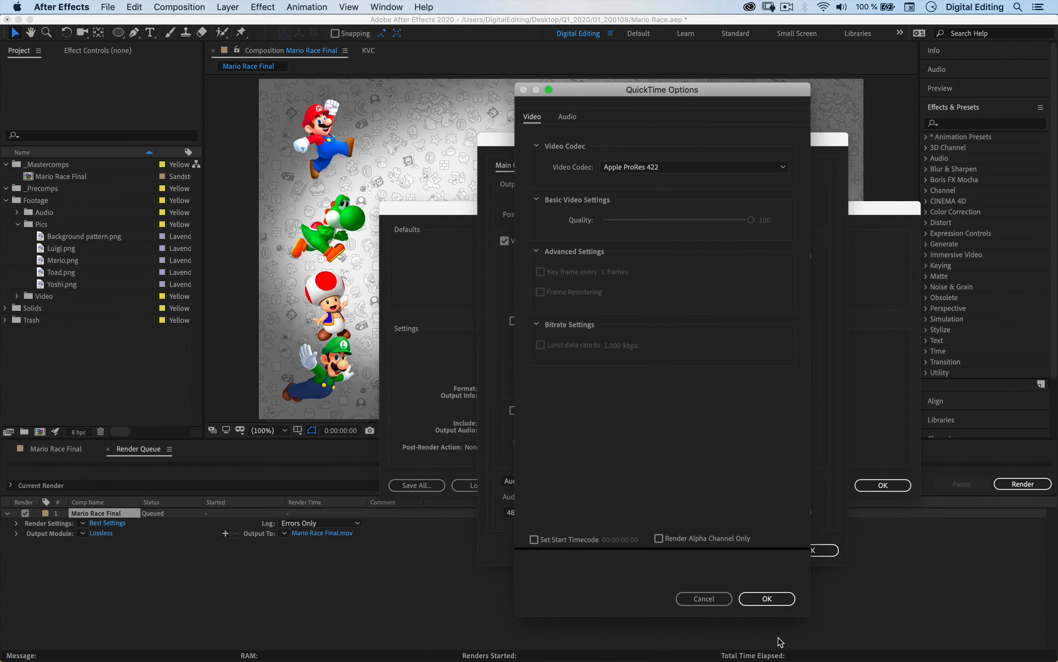
{"action": "left_click", "coordinate": [767, 599]}
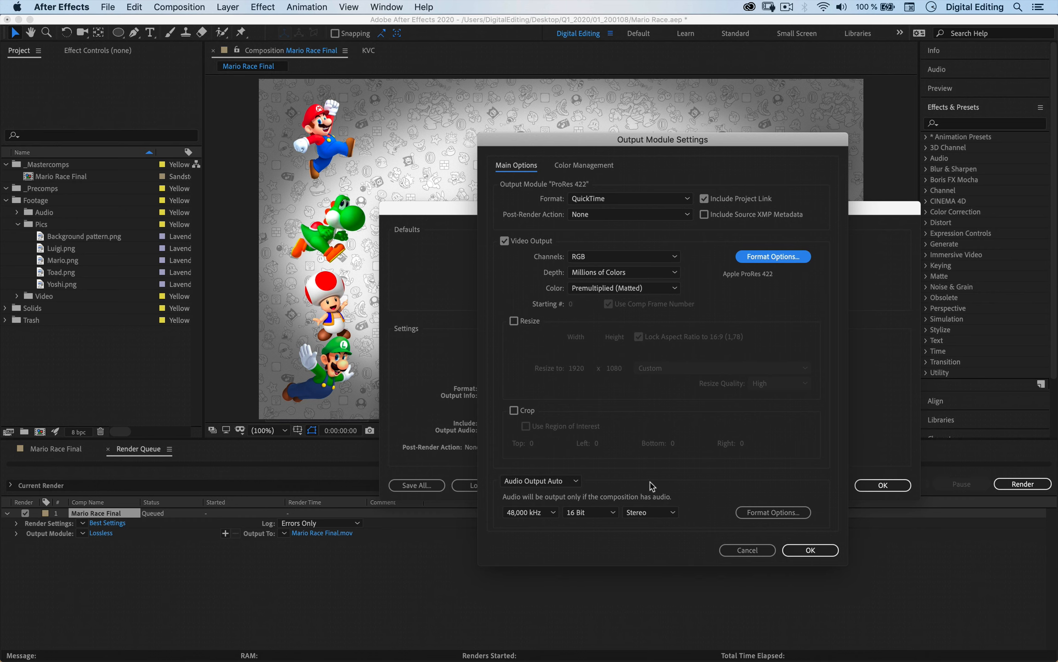
{"action": "left_click", "coordinate": [810, 551]}
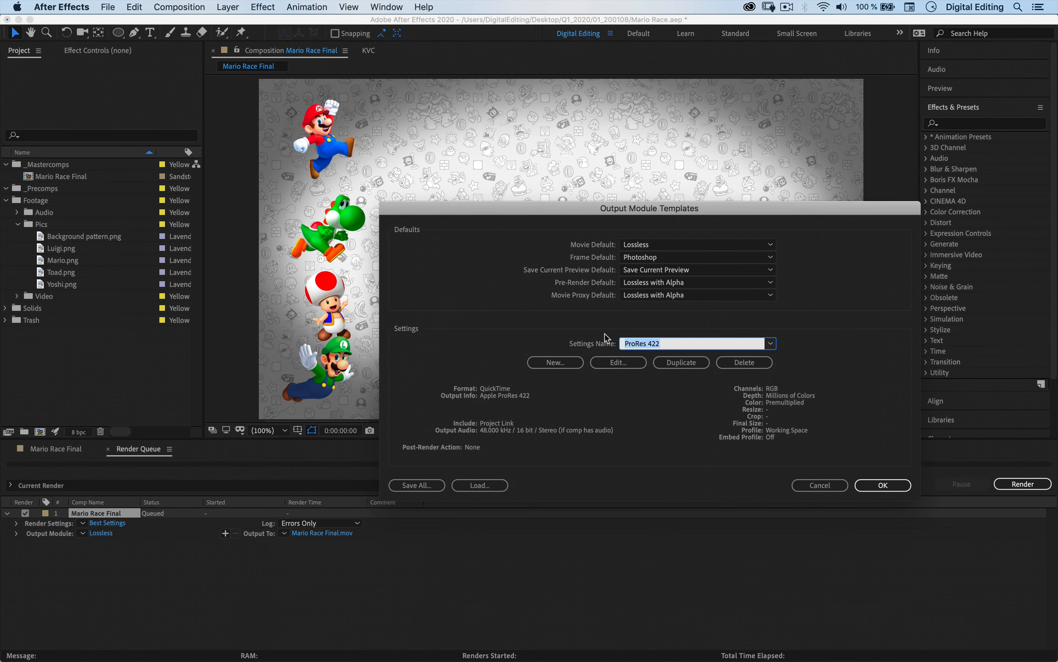
Step: Make ProRes 422 the movie default and save the output module templates
{"action": "left_click", "coordinate": [644, 245]}
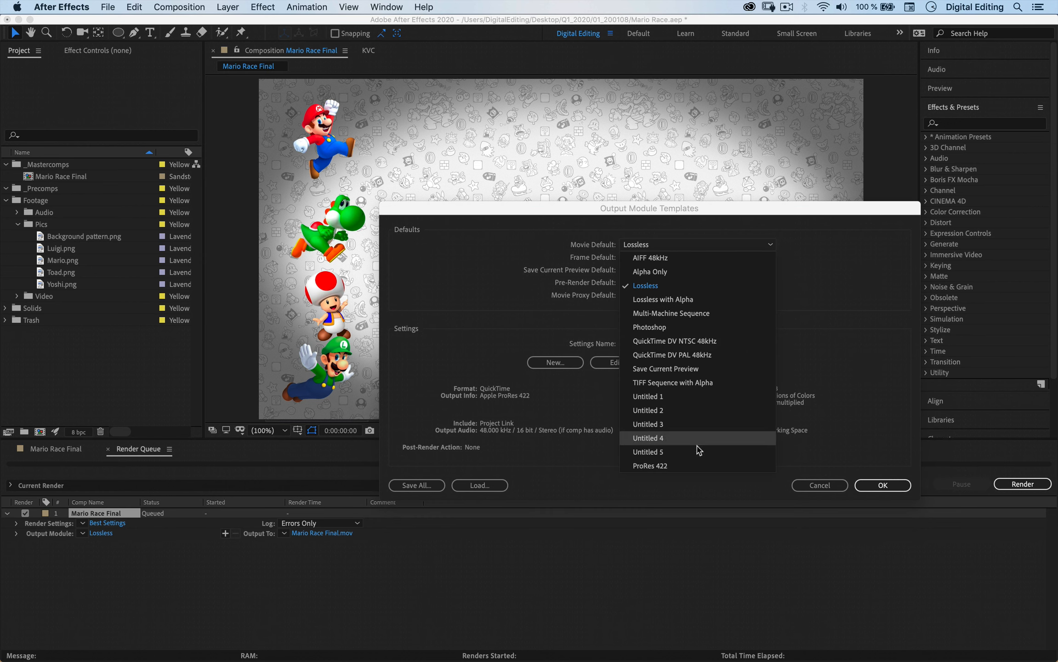
{"action": "left_click", "coordinate": [690, 465]}
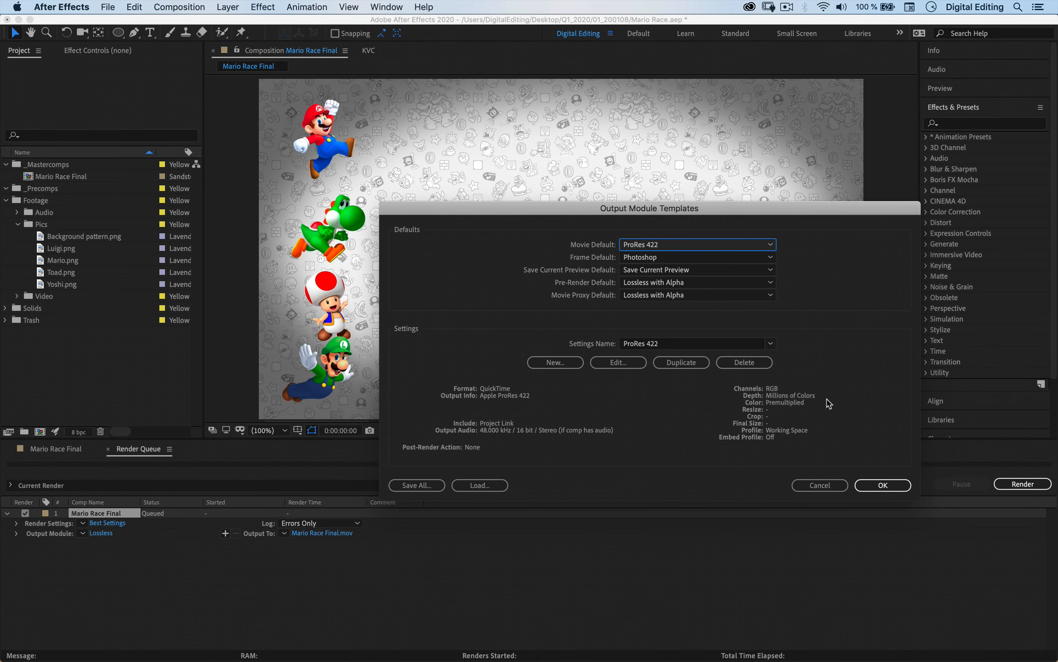
{"action": "left_click", "coordinate": [897, 487]}
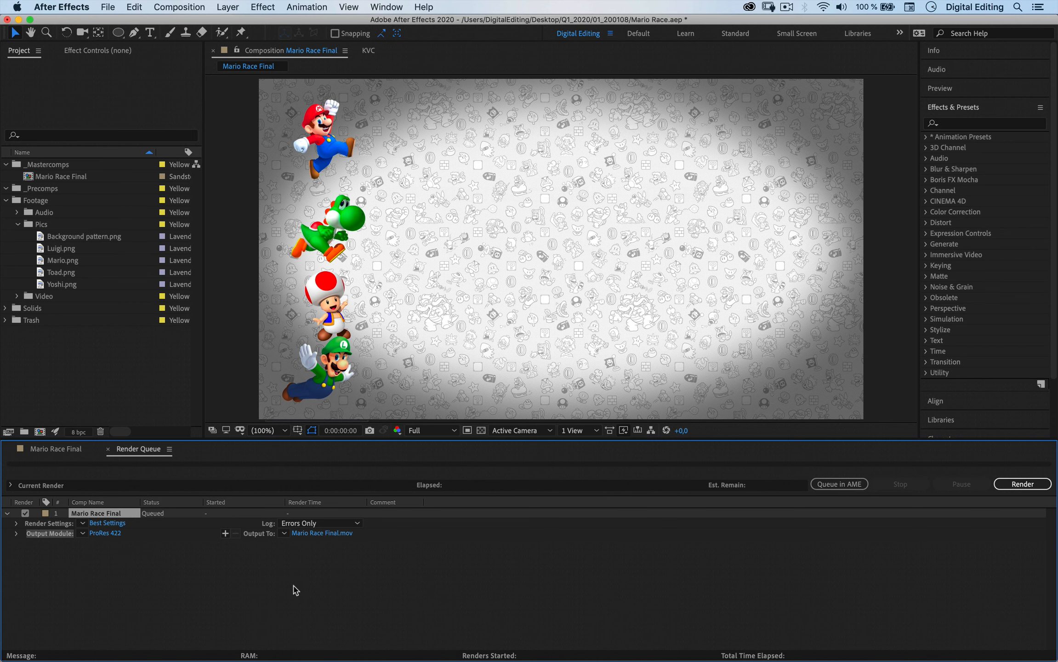
Step: Set the render's output file to Mario Race High Quality.mov in the 01_200108 folder and render the queued composition
{"action": "left_click", "coordinate": [324, 534]}
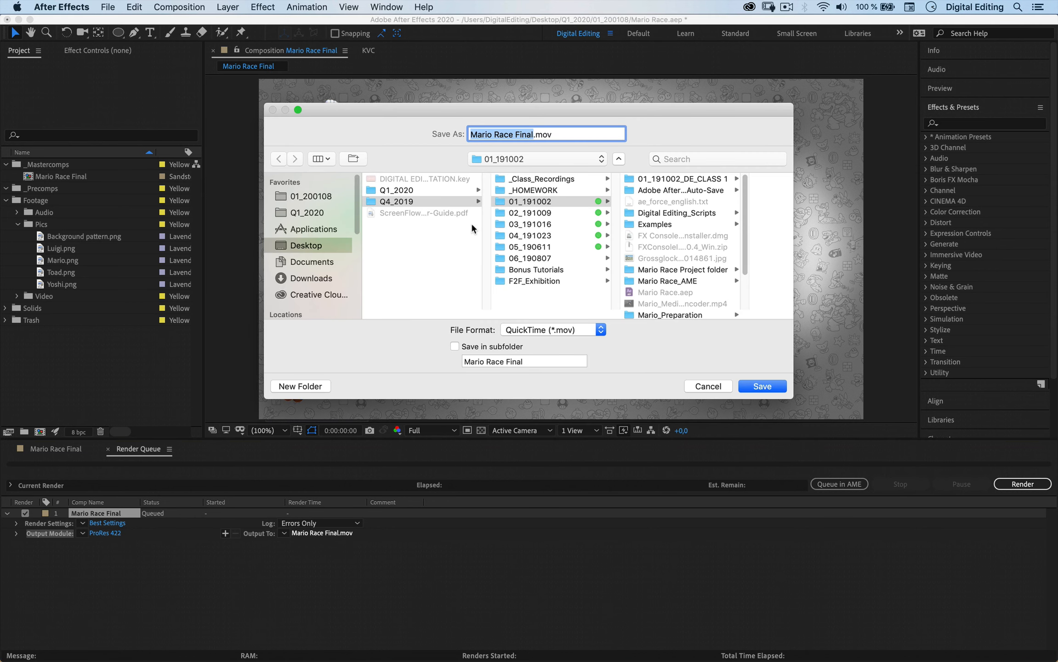
{"action": "left_click", "coordinate": [318, 197]}
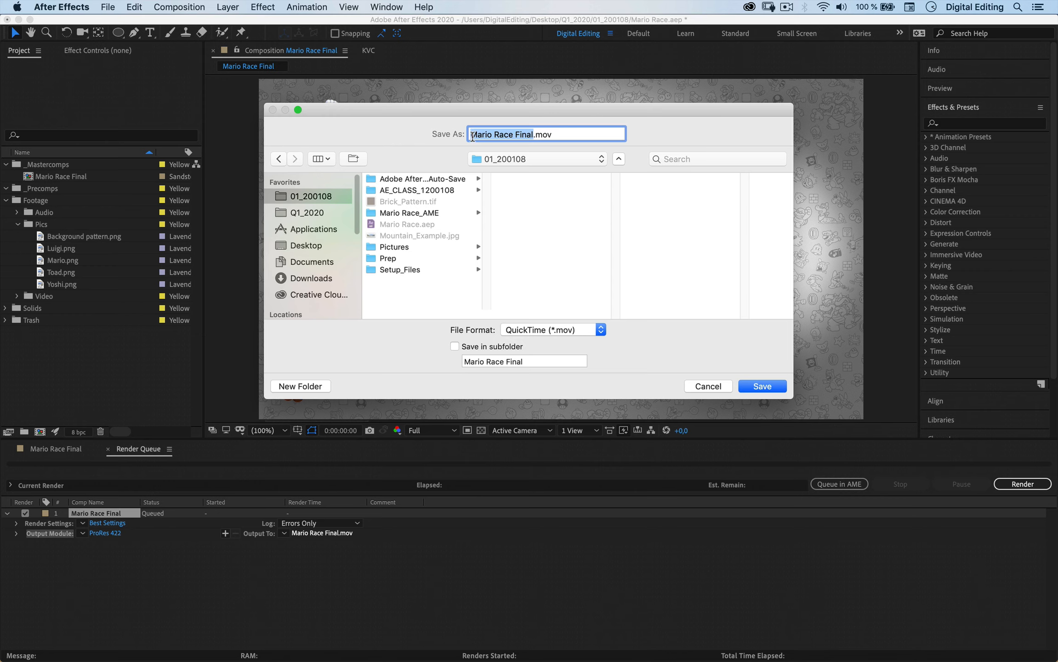
{"action": "double_click", "coordinate": [525, 134]}
{"action": "type", "text": "High"}
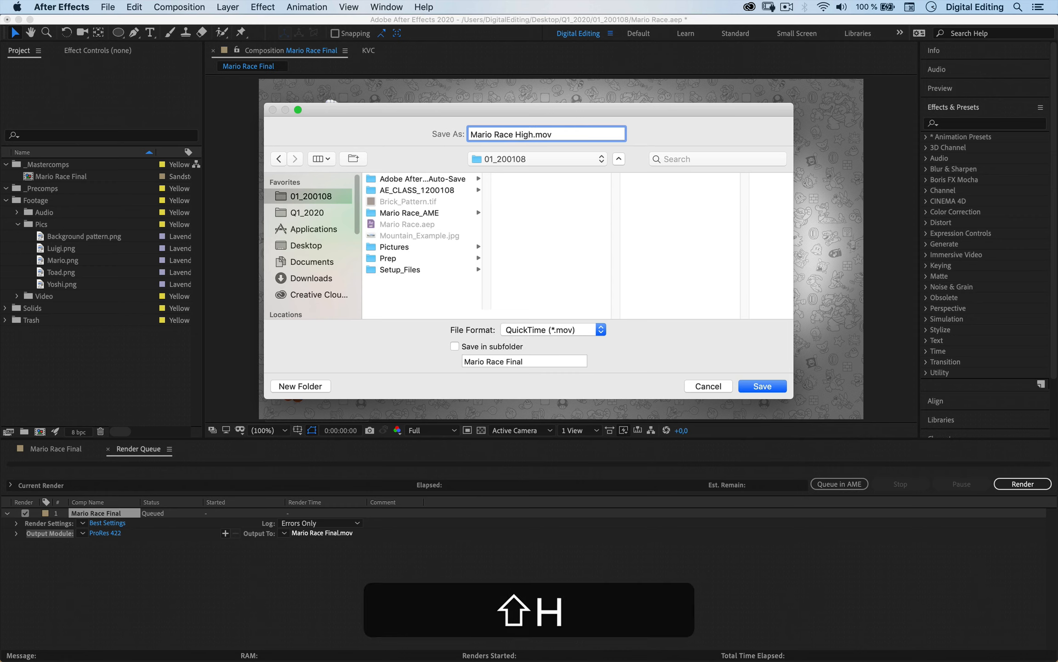
{"action": "type", "text": " Quality"}
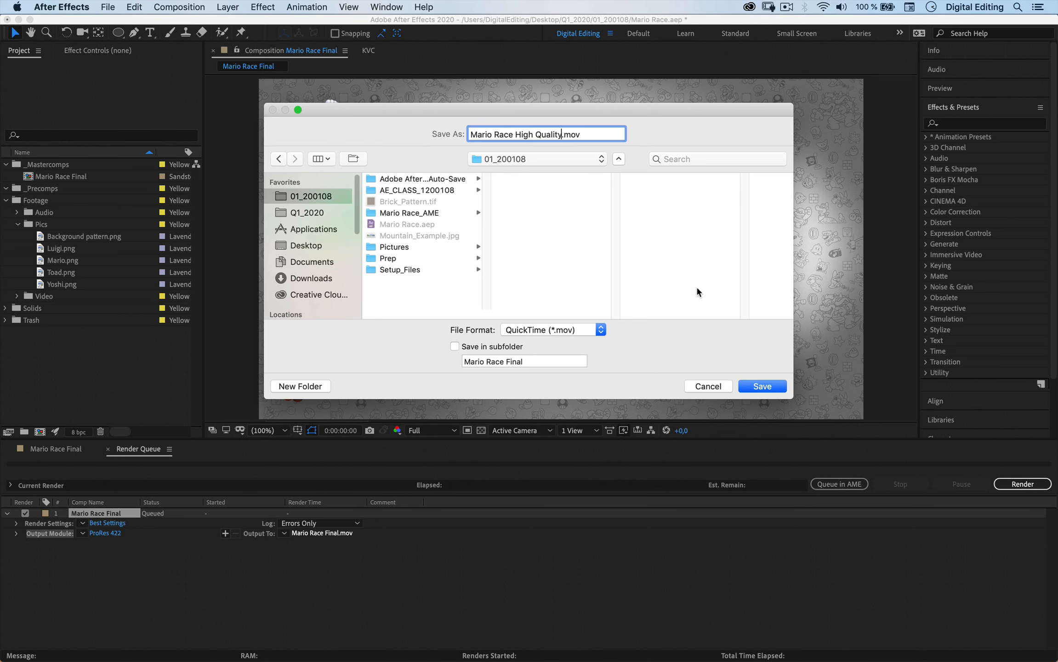
{"action": "left_click", "coordinate": [762, 386]}
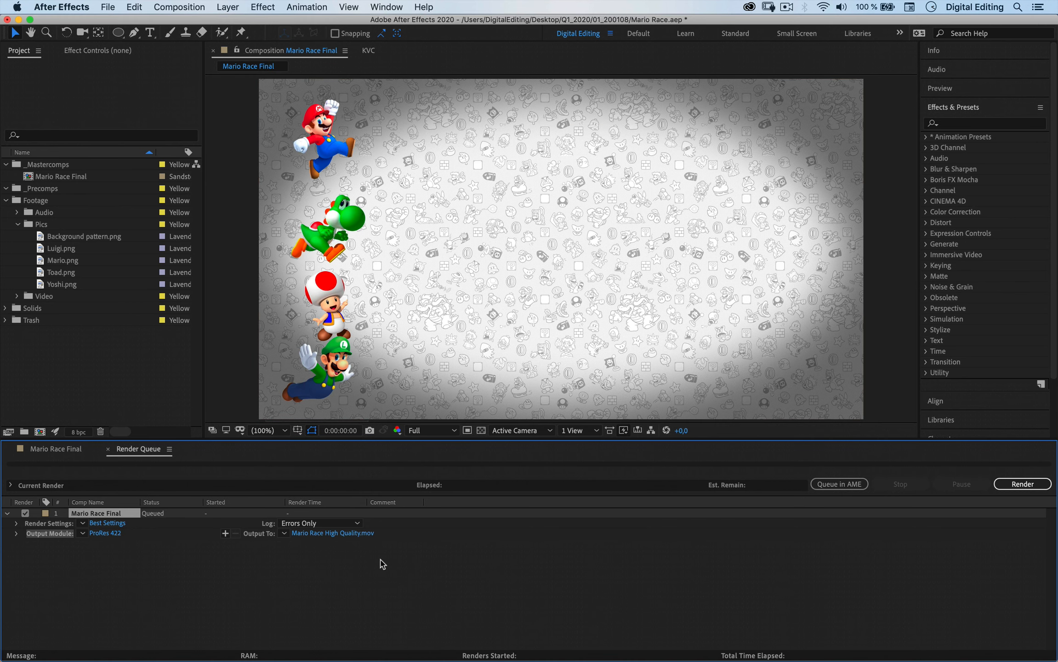
{"action": "left_click", "coordinate": [1029, 485]}
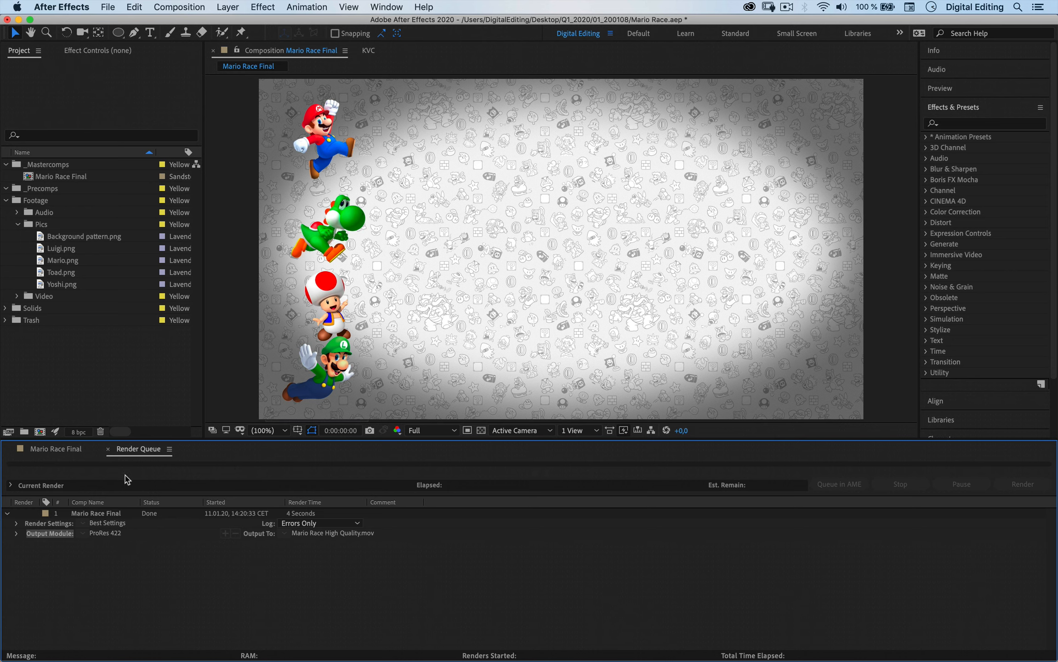
Step: Return to the Mario Race Final timeline and play a preview of the animation from the first frame
{"action": "left_click", "coordinate": [71, 454]}
{"action": "left_click_drag", "start_coordinate": [540, 474], "coordinate": [666, 484]}
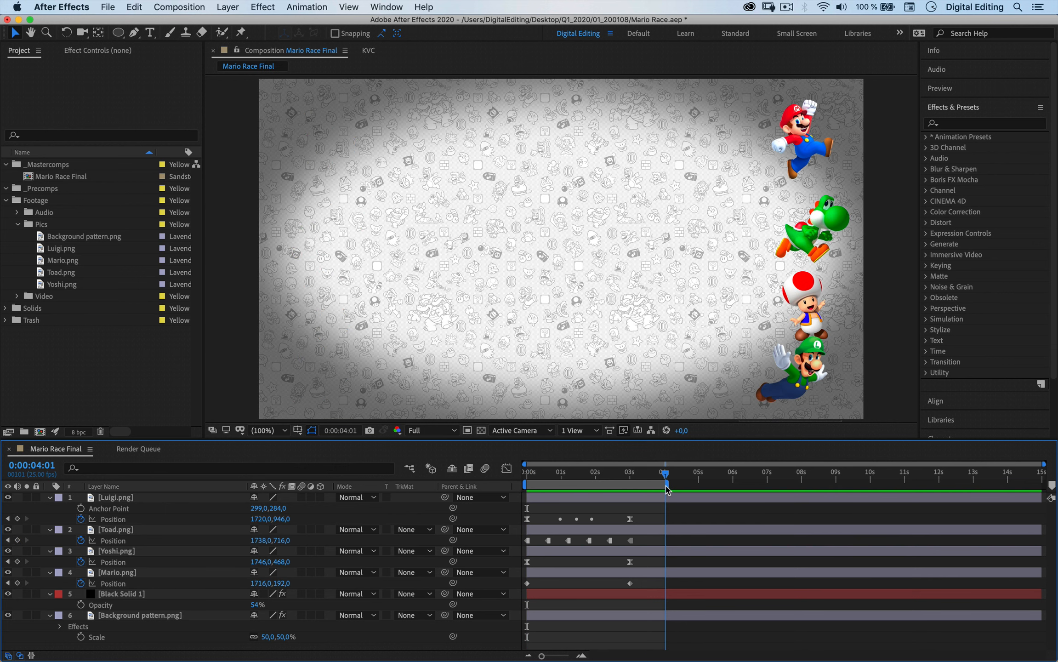
{"action": "key", "text": "Home"}
{"action": "key", "text": "space"}
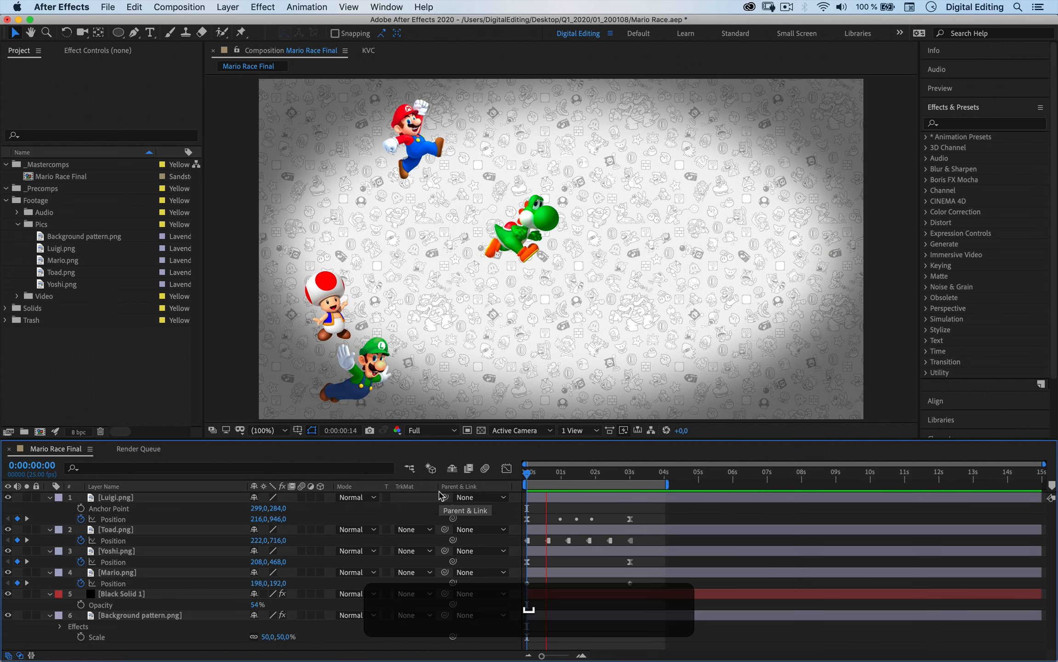
{"action": "key", "text": "space"}
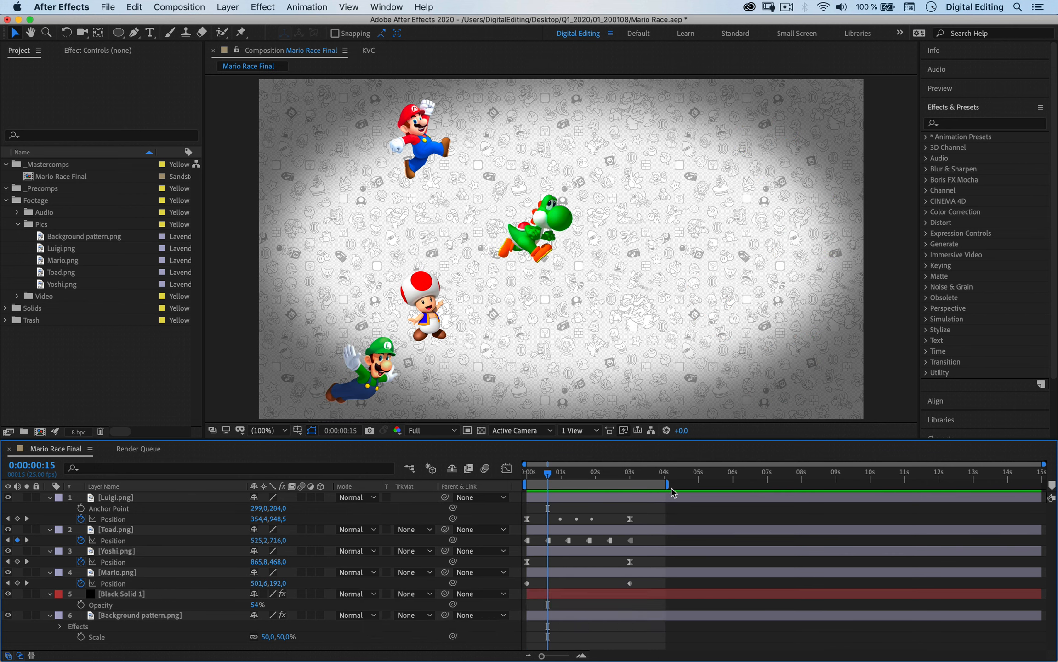
Step: Shorten the work area to about 1.5 seconds and preview that range
{"action": "left_click_drag", "start_coordinate": [671, 485], "coordinate": [583, 485]}
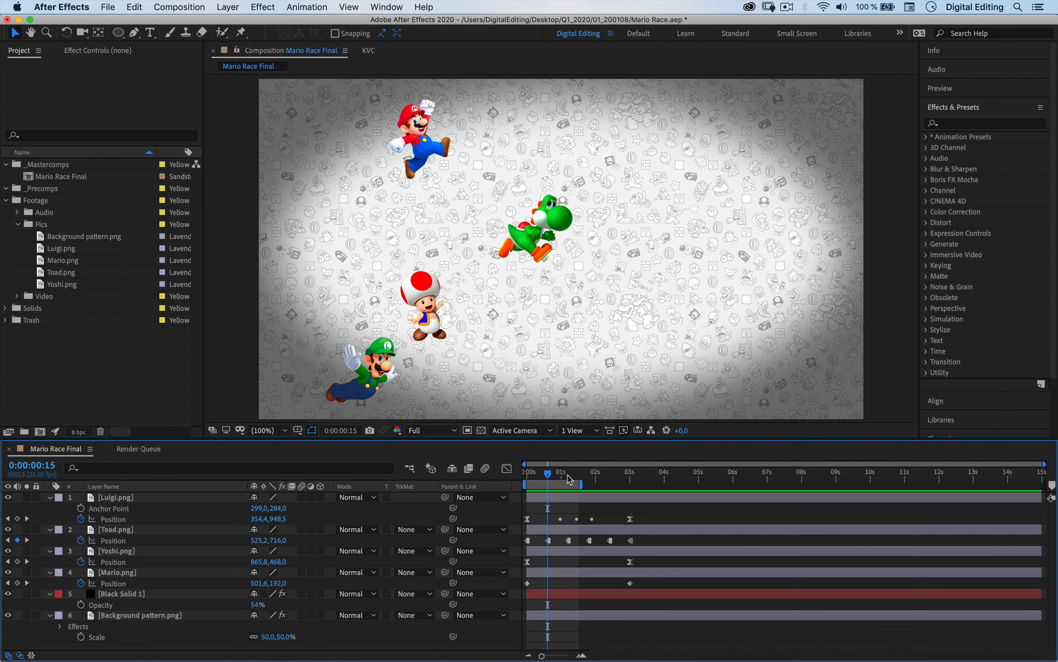
{"action": "key", "text": "space"}
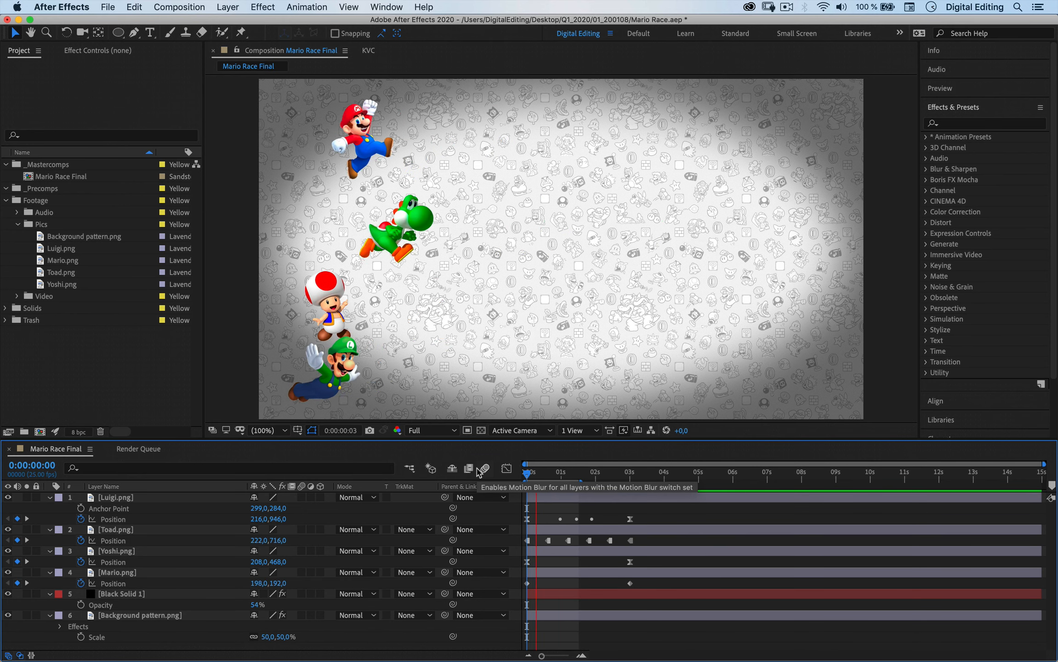
Step: Set the end of the work area to 0:00:04:00
{"action": "left_click", "coordinate": [665, 478]}
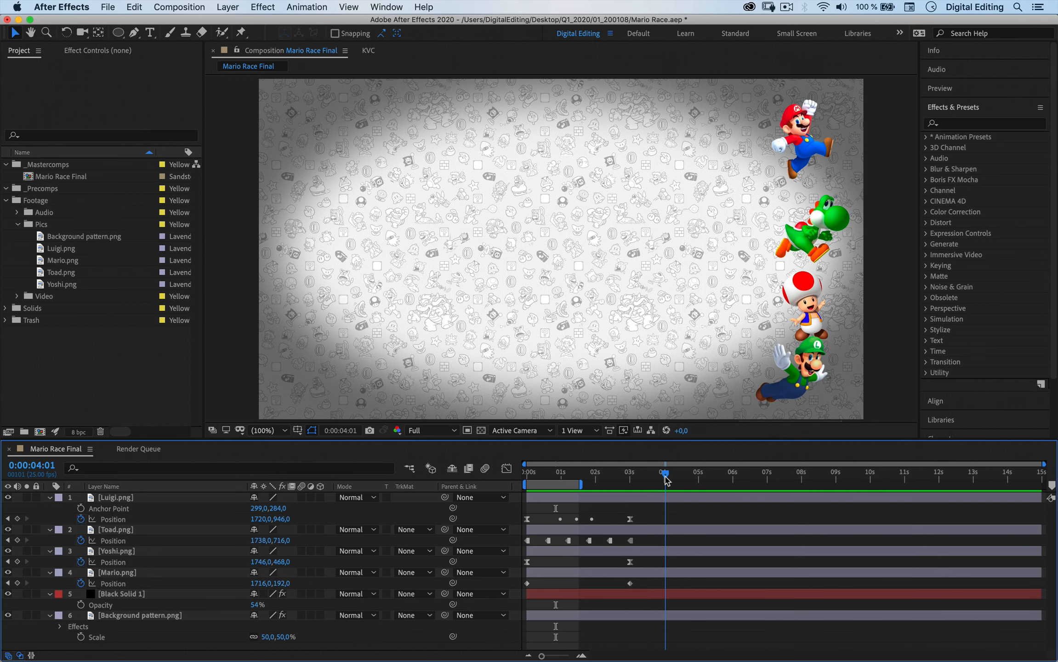
{"action": "left_click_drag", "start_coordinate": [665, 478], "coordinate": [664, 478]}
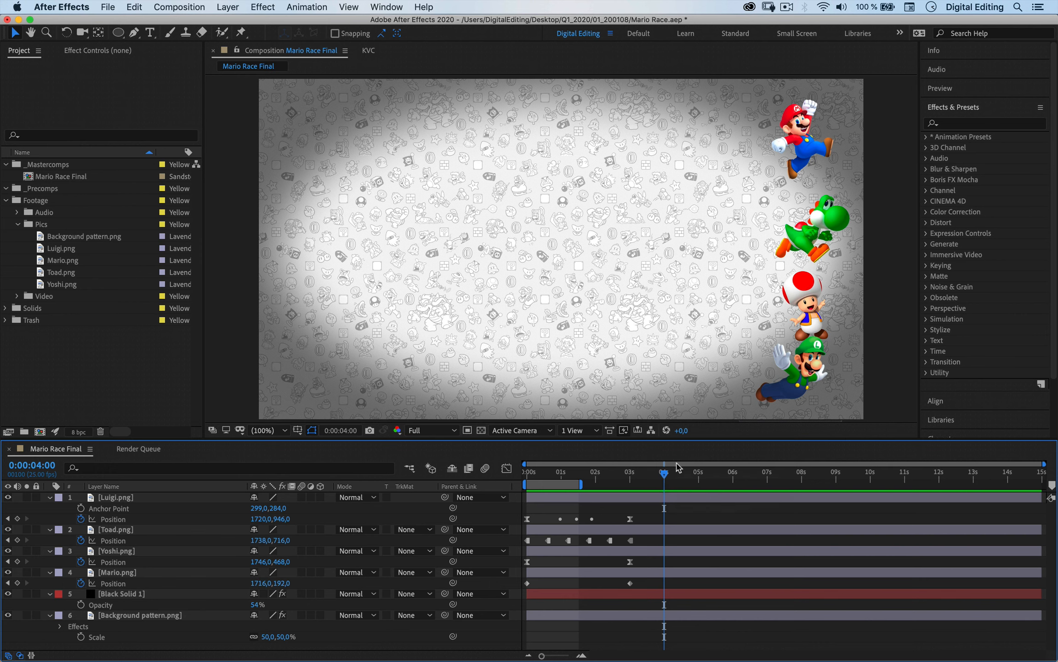
{"action": "key", "text": "n"}
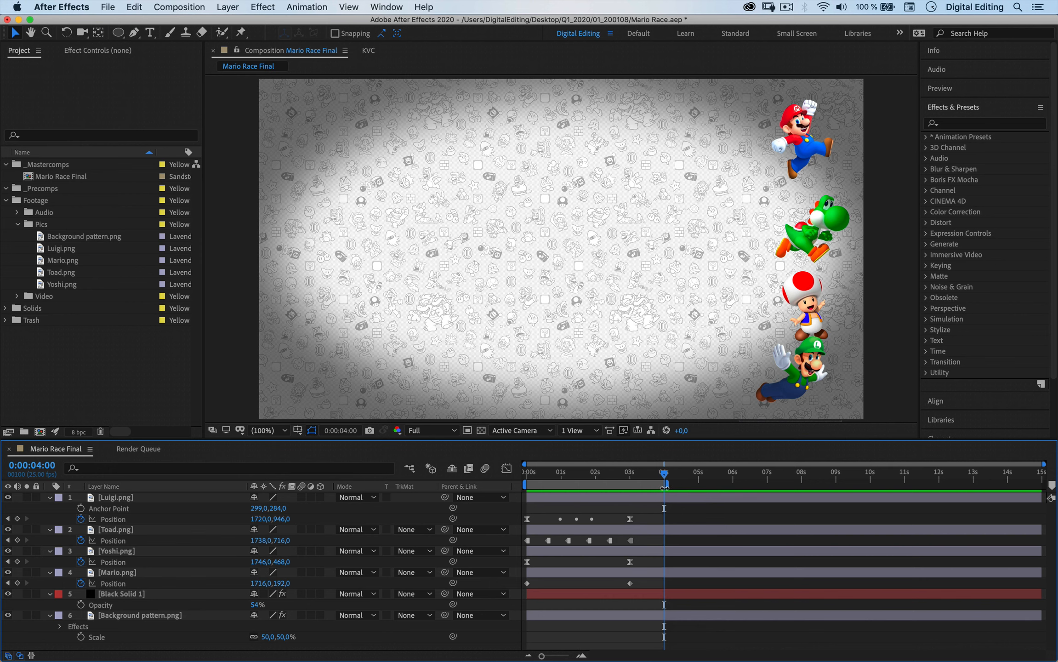
Step: Switch to Finder and preview Mario Race High Quality.mov from the 01_200108 folder
{"action": "left_click", "coordinate": [192, 648]}
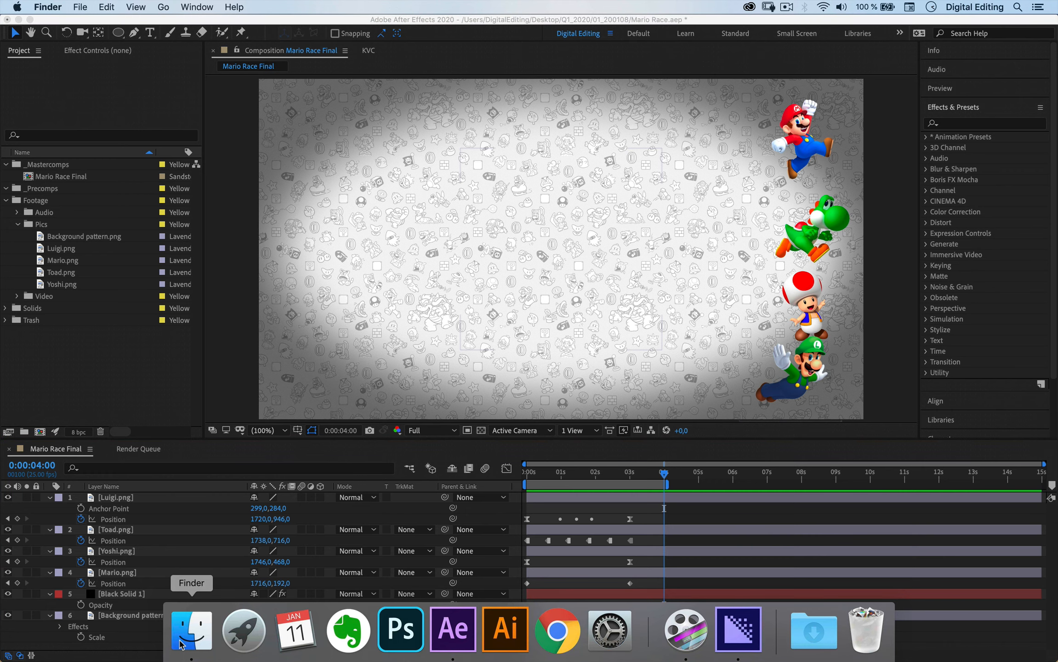
{"action": "left_click", "coordinate": [327, 175]}
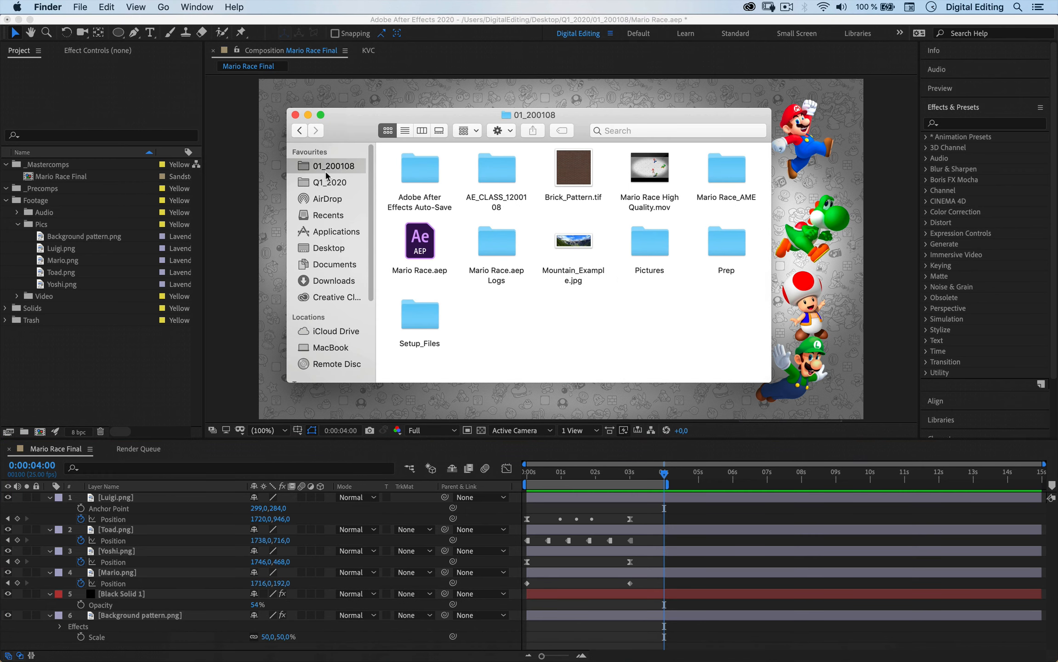
{"action": "left_click", "coordinate": [669, 182]}
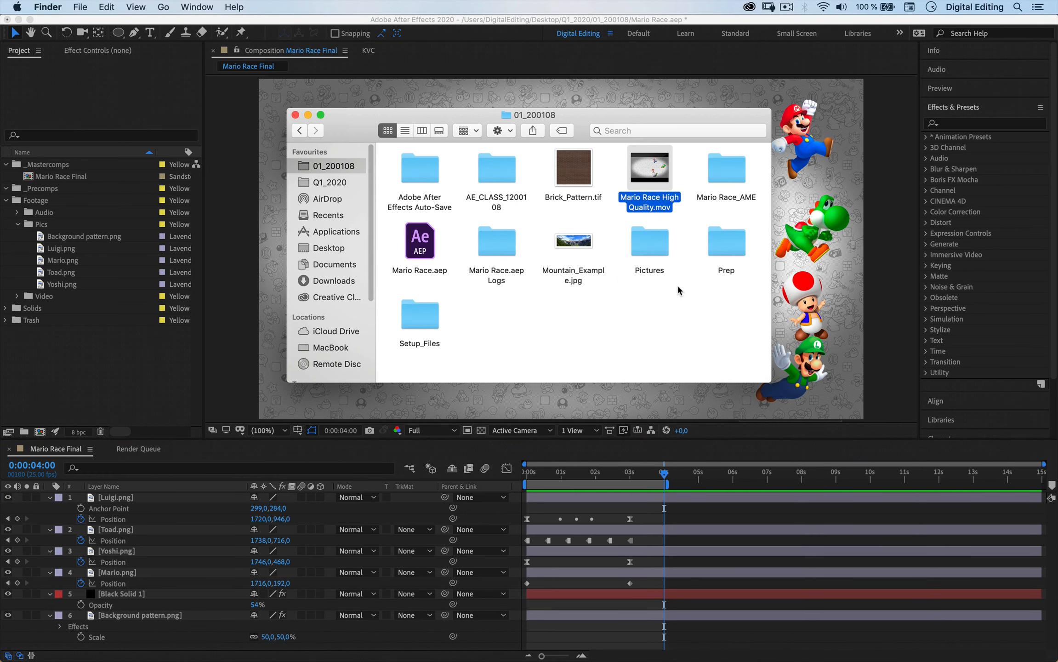
{"action": "key", "text": "space"}
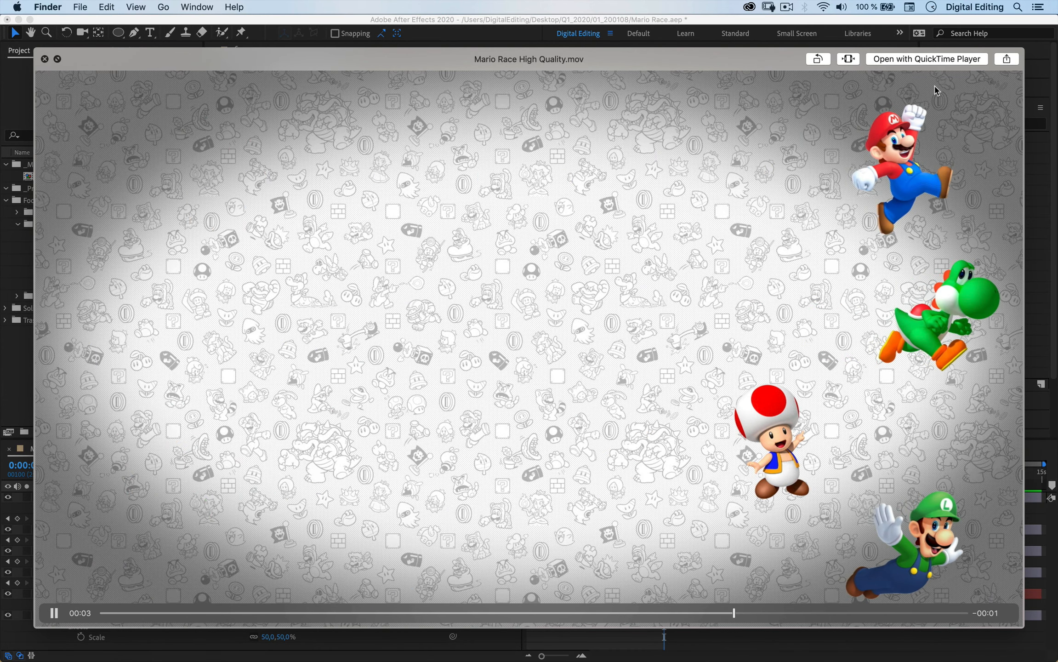
{"action": "key", "text": "space"}
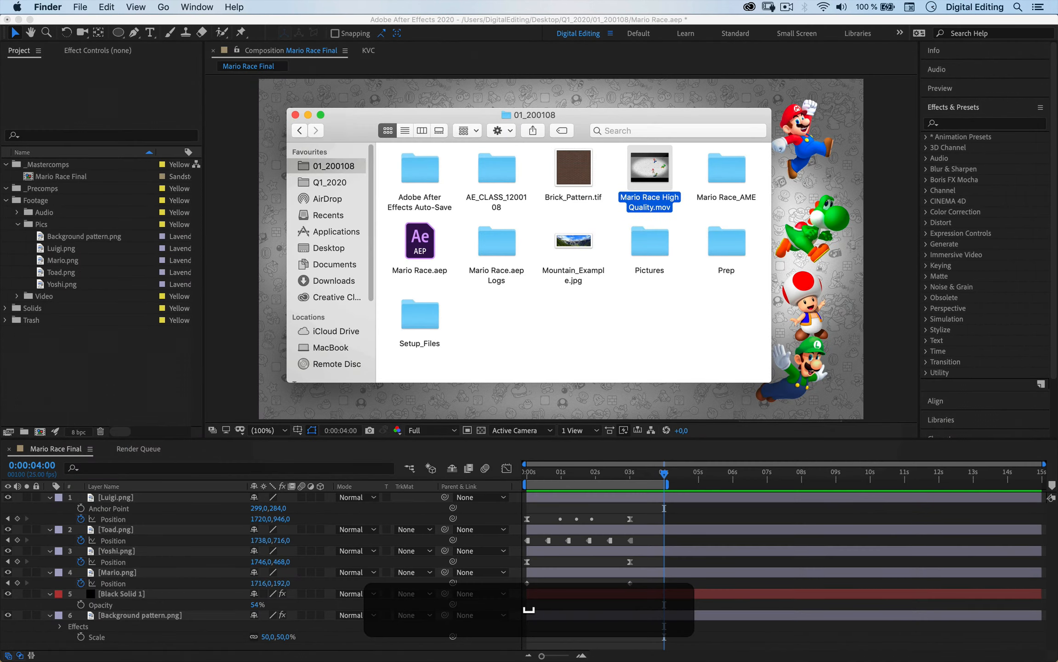
Step: Open the file information of Mario Race High Quality.mov, check its file size, and close the information window
{"action": "key", "text": "super+i"}
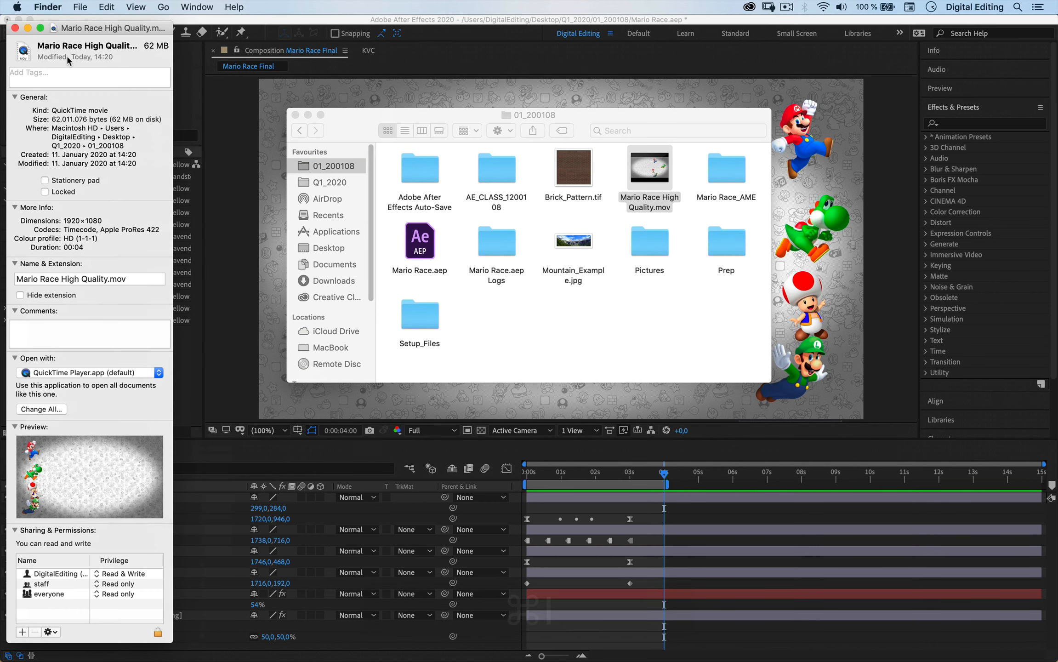
{"action": "double_click", "coordinate": [146, 43]}
{"action": "left_click", "coordinate": [154, 42]}
{"action": "left_click_drag", "start_coordinate": [144, 47], "coordinate": [162, 47]}
{"action": "left_click", "coordinate": [167, 46]}
{"action": "left_click_drag", "start_coordinate": [168, 45], "coordinate": [147, 46]}
{"action": "left_click", "coordinate": [15, 28]}
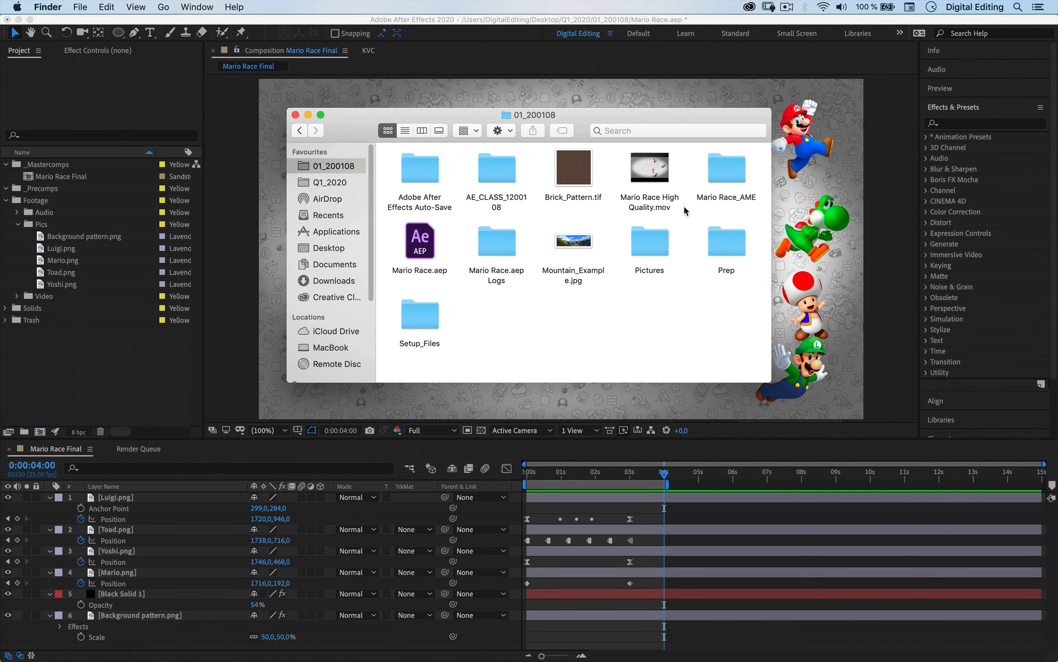
{"action": "left_click_drag", "start_coordinate": [683, 210], "coordinate": [617, 152]}
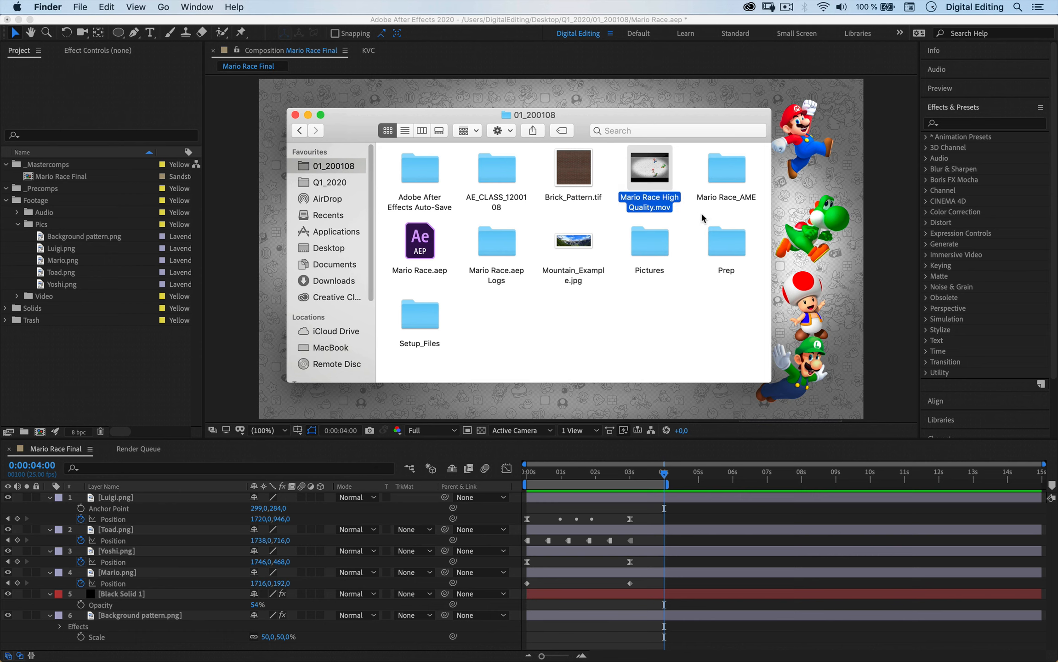
{"action": "left_click", "coordinate": [682, 220]}
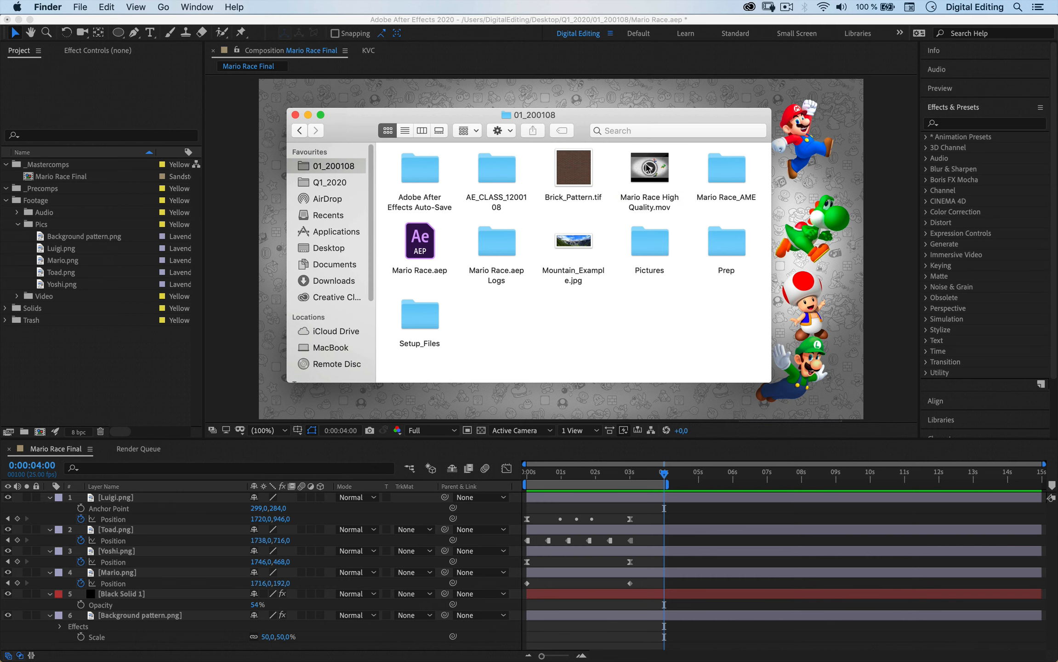
Step: Launch Adobe Media Encoder 2020 from the Applications folder
{"action": "mouse_move", "coordinate": [631, 172]}
{"action": "mouse_move", "coordinate": [614, 660]}
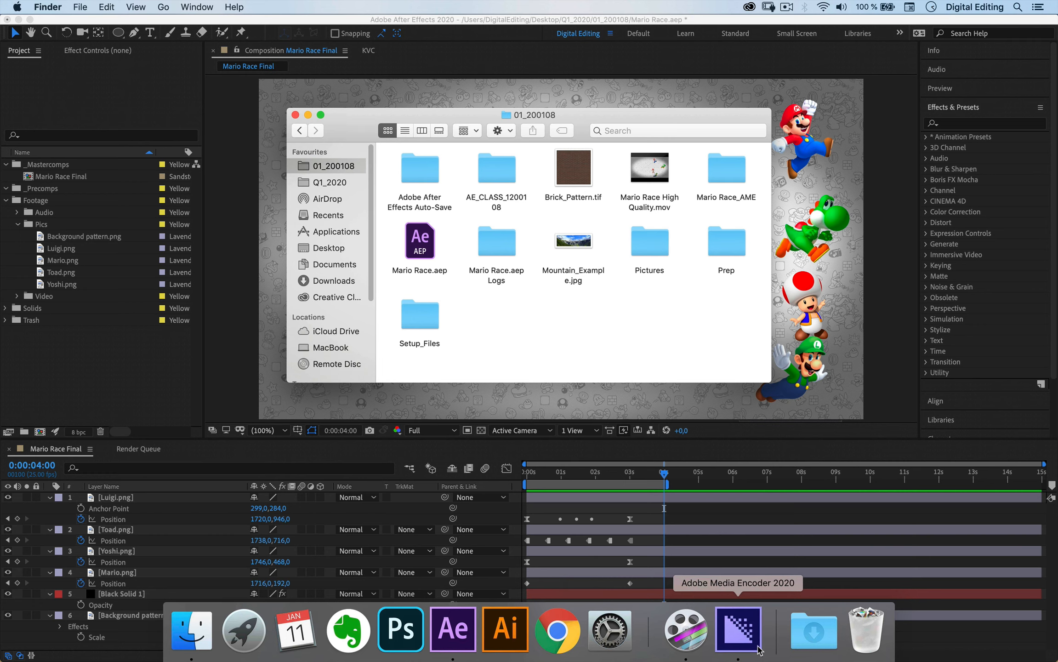
{"action": "left_click", "coordinate": [356, 235]}
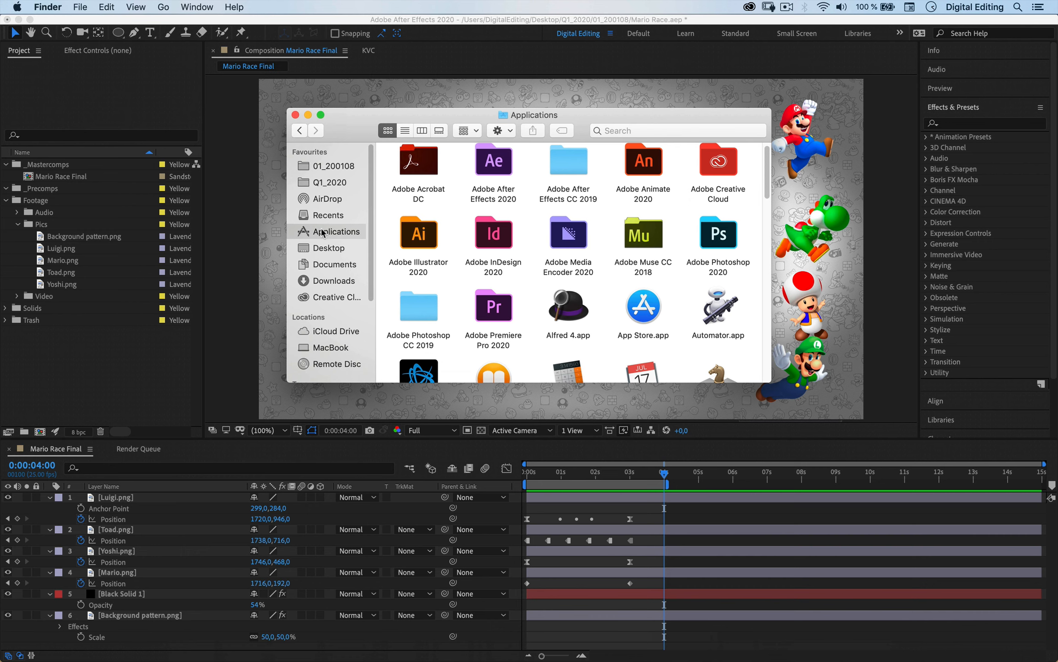
{"action": "double_click", "coordinate": [570, 245]}
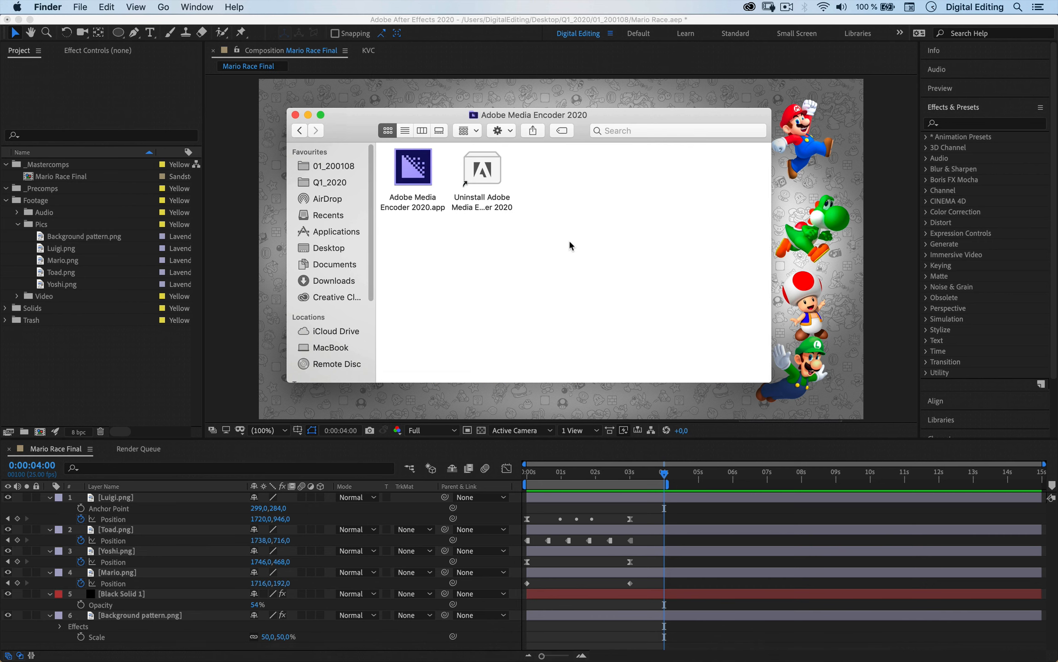
{"action": "double_click", "coordinate": [417, 174]}
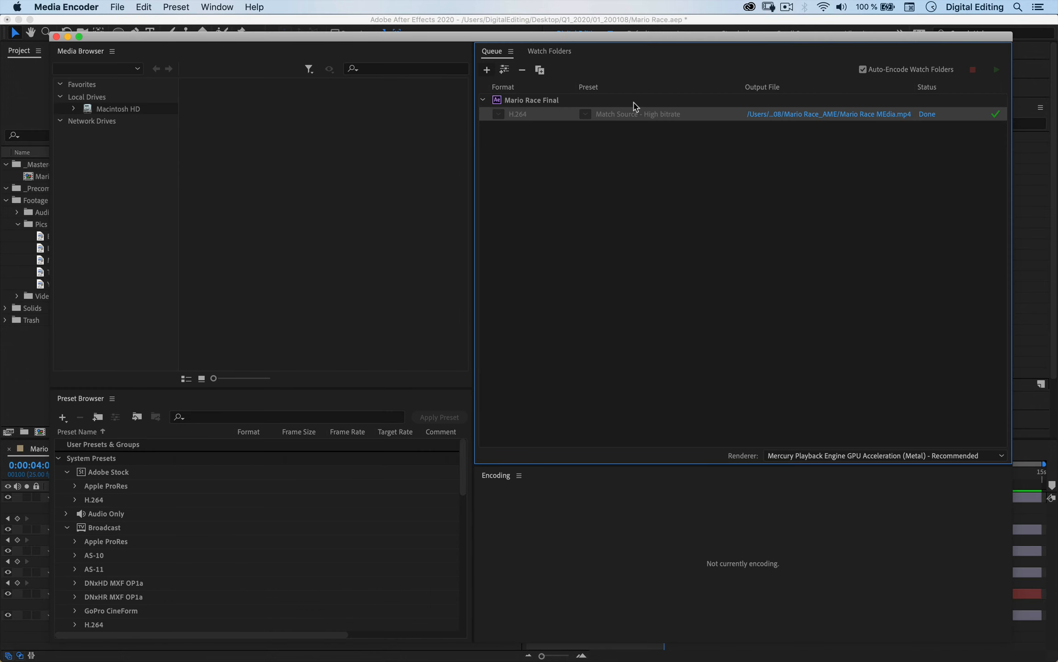
Step: Remove the finished Mario Race Final job from the encoding queue and expand Macintosh HD among the local drives
{"action": "left_click", "coordinate": [632, 103]}
{"action": "key", "text": "BackSpace"}
{"action": "key", "text": "Return"}
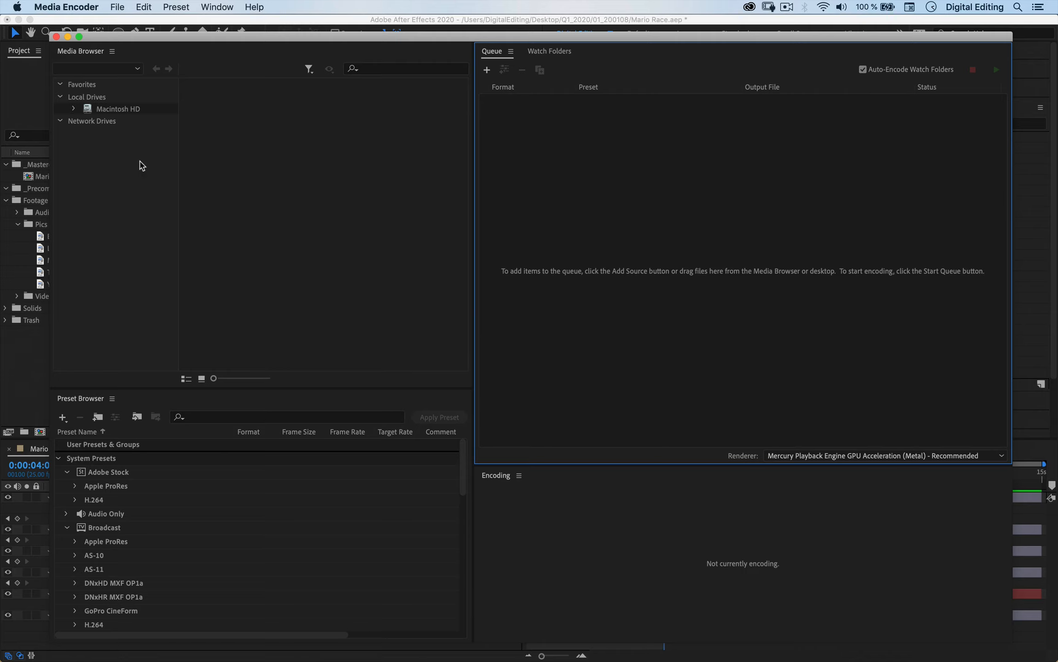
{"action": "left_click", "coordinate": [74, 109]}
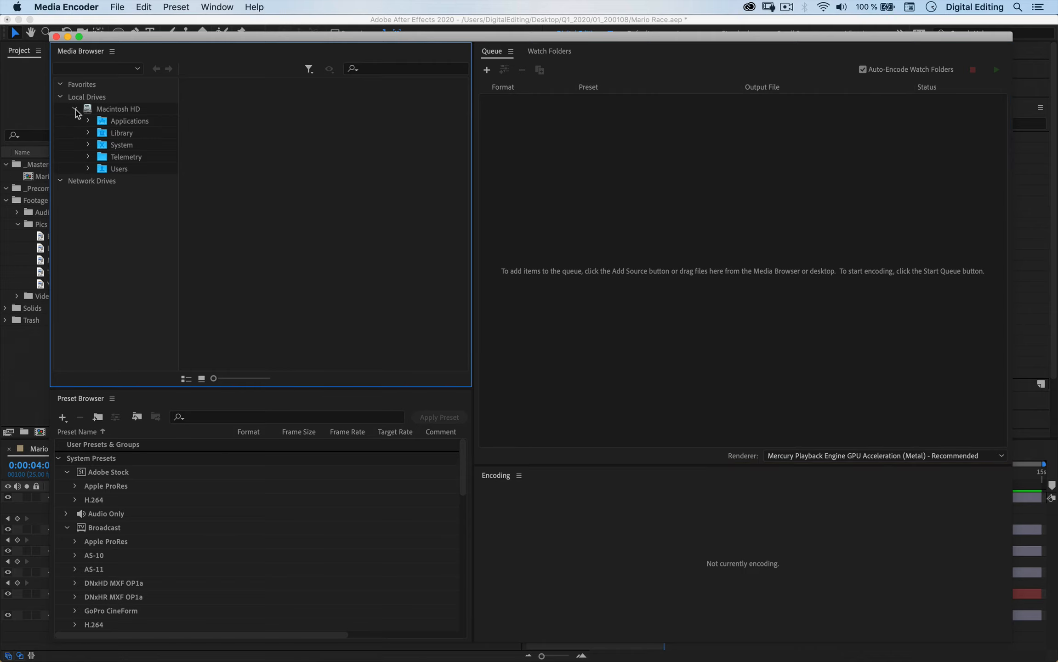
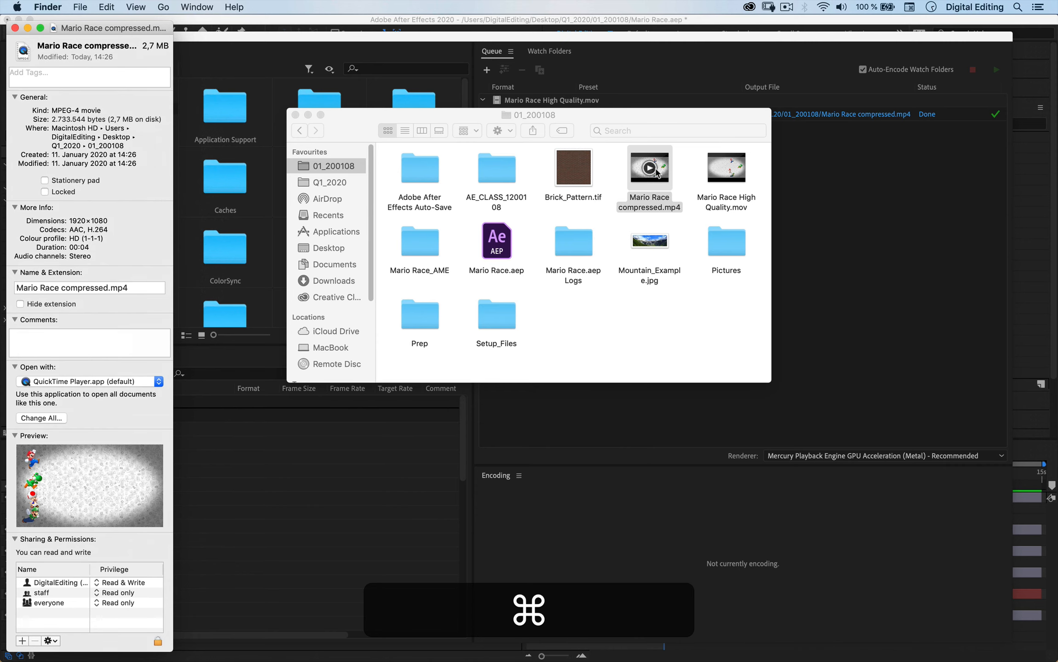
Step: Compare the file information of Mario Race High Quality.mov with that of Mario Race compressed.mp4, and close both information windows
{"action": "left_click", "coordinate": [744, 181]}
{"action": "key", "text": "super+i"}
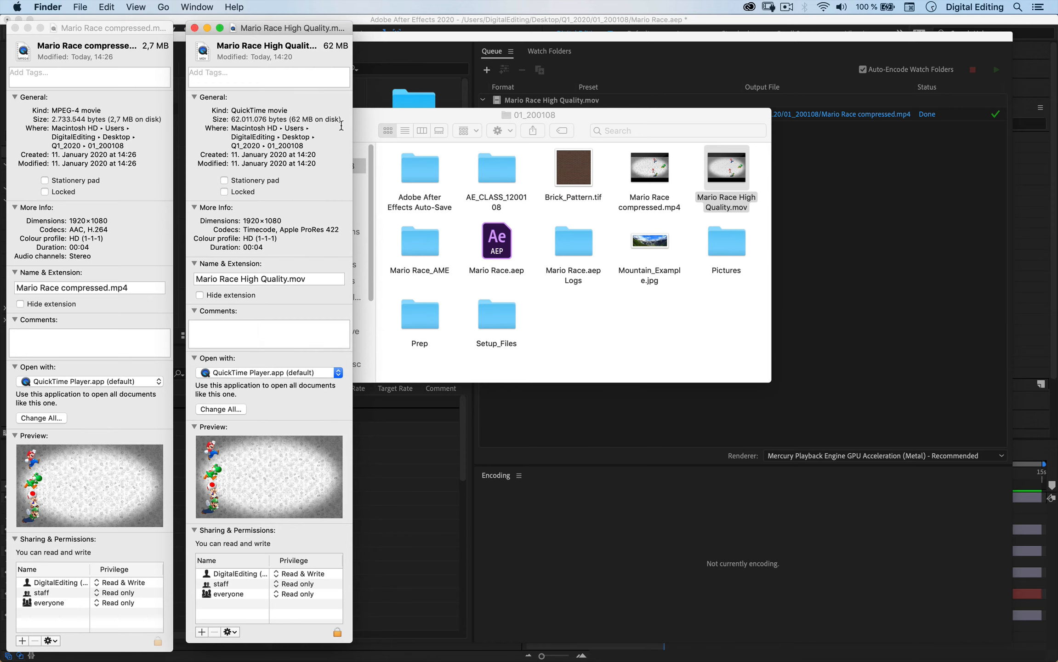
{"action": "mouse_move", "coordinate": [269, 460]}
{"action": "left_click", "coordinate": [193, 28]}
{"action": "left_click", "coordinate": [14, 29]}
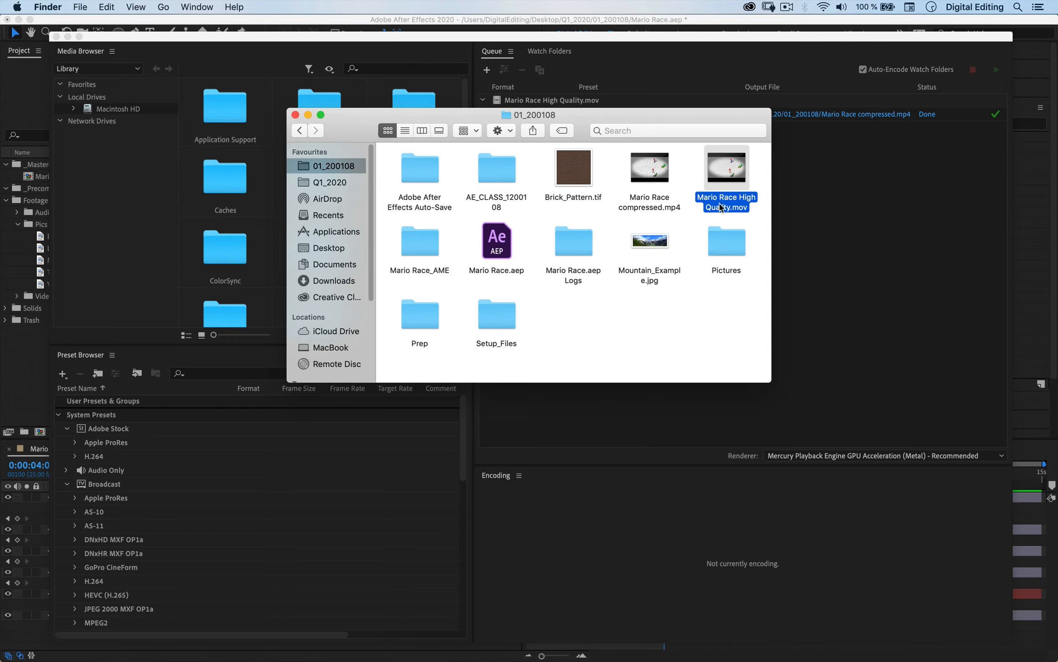
Step: Switch to After Effects, move the current time to 0:00:00:05 and examine the available export options
{"action": "left_click", "coordinate": [258, 16]}
{"action": "left_click_drag", "start_coordinate": [589, 473], "coordinate": [533, 474]}
{"action": "left_click", "coordinate": [107, 7]}
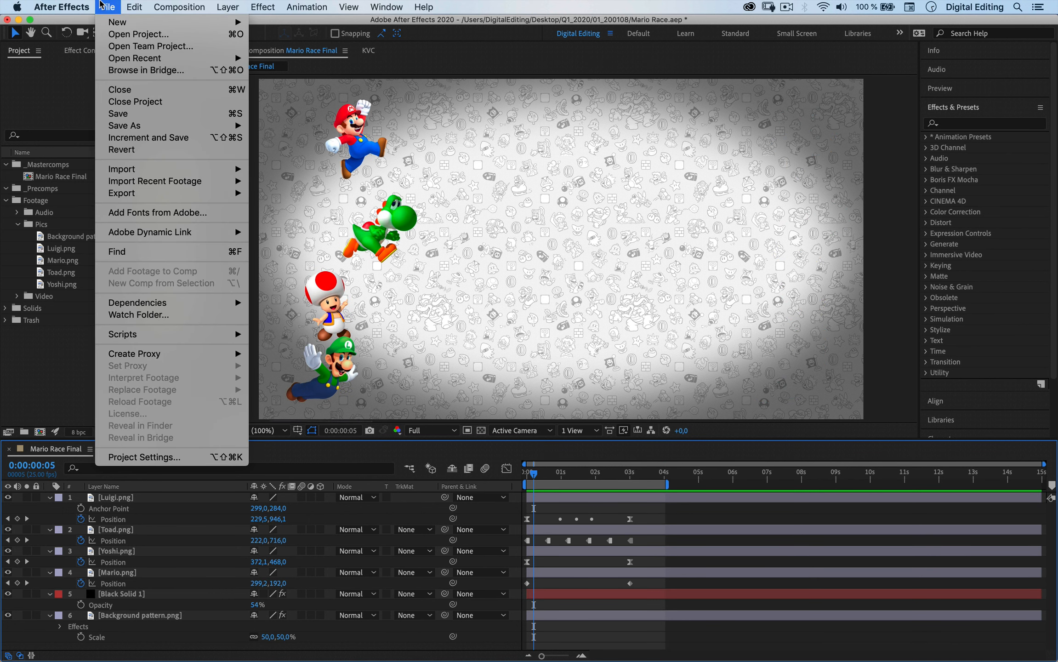
{"action": "mouse_move", "coordinate": [147, 196]}
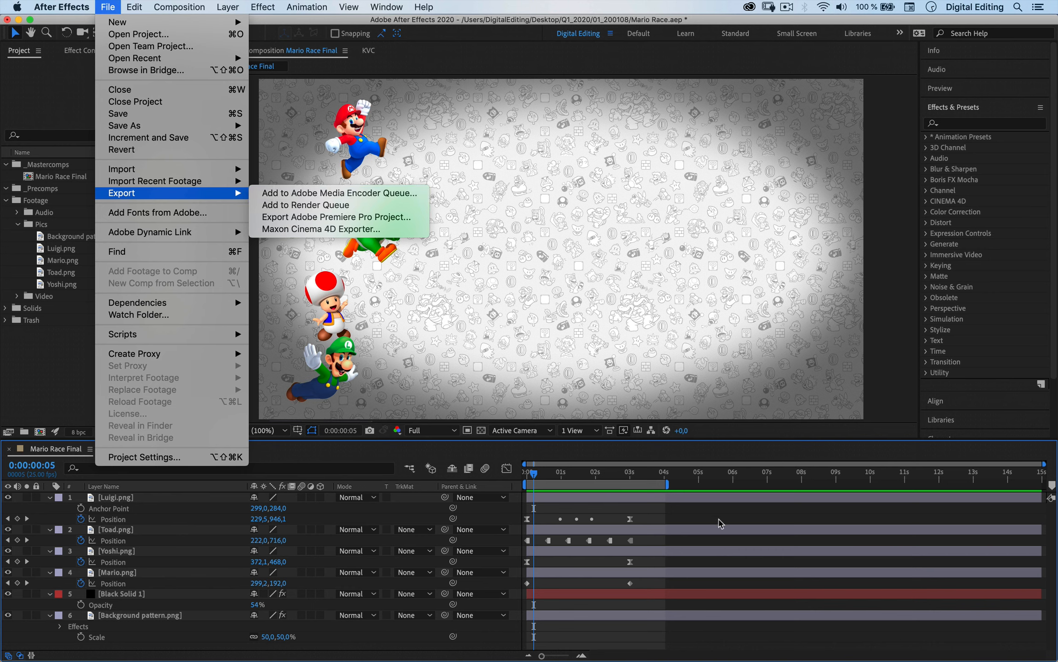
{"action": "left_click", "coordinate": [720, 524]}
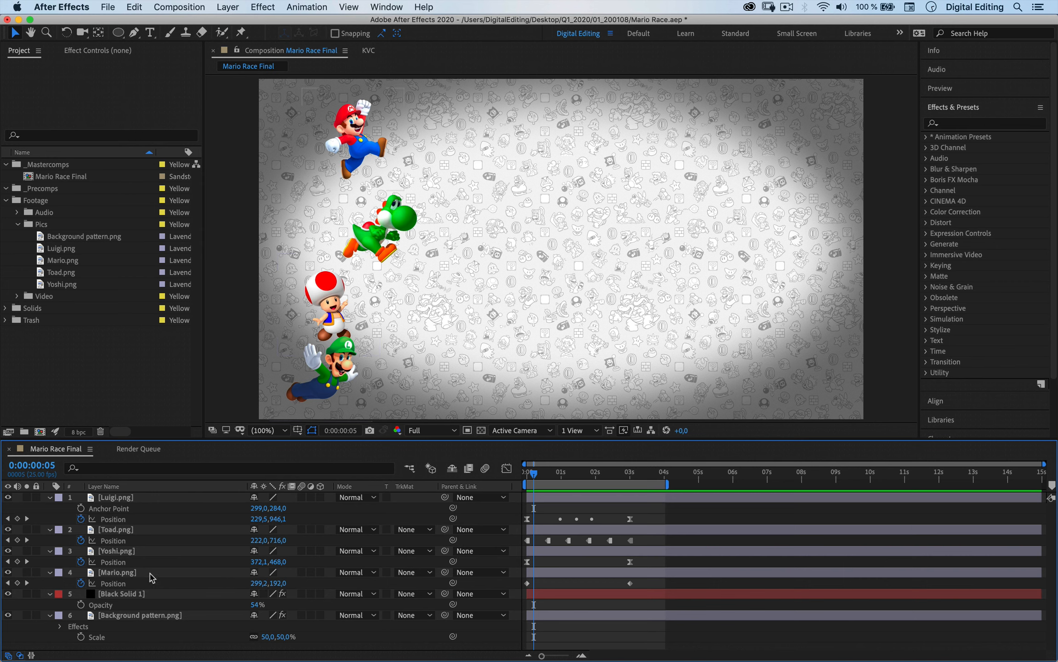
Step: Hide the Background pattern.png layer and set the composition's background color to a bright light blue
{"action": "left_click", "coordinate": [8, 615]}
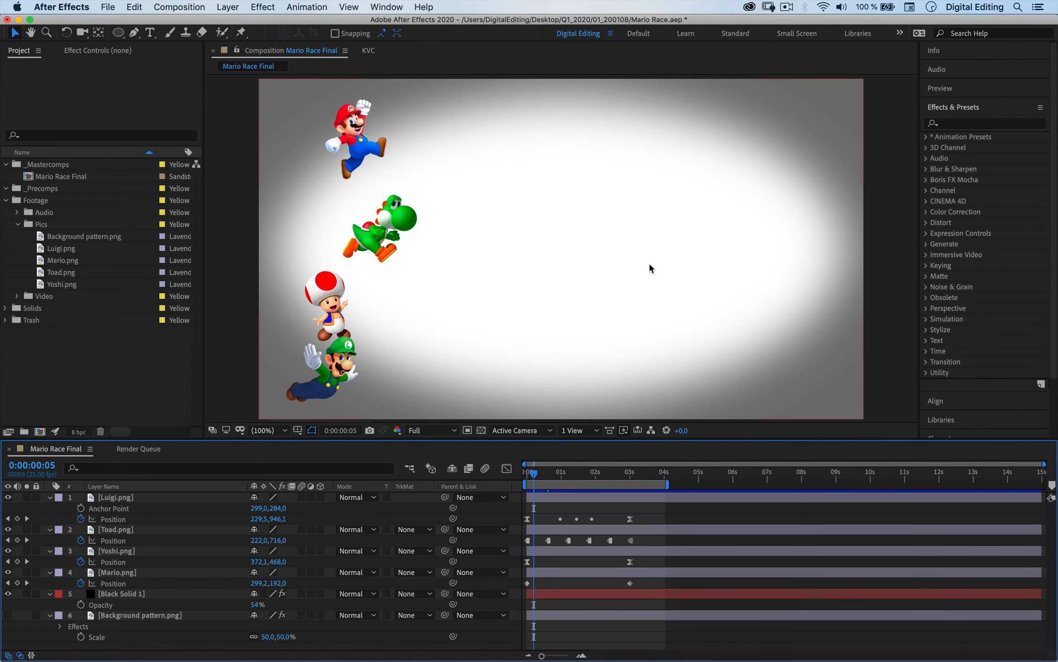
{"action": "key", "text": "super+k"}
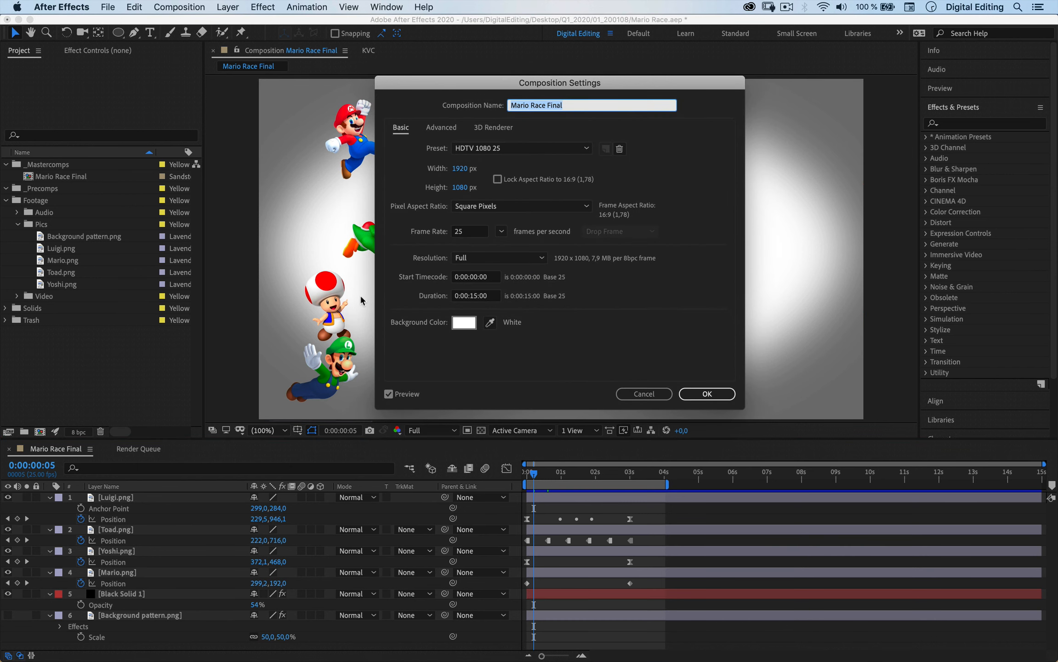
{"action": "left_click", "coordinate": [466, 326]}
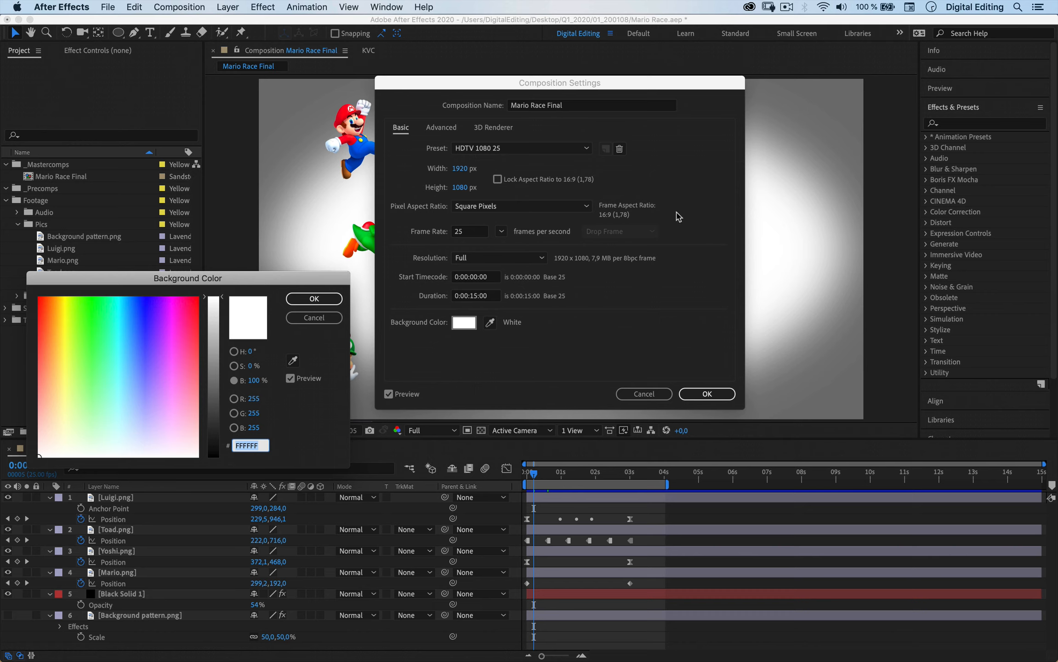
{"action": "left_click_drag", "start_coordinate": [163, 338], "coordinate": [121, 345]}
{"action": "left_click", "coordinate": [313, 300]}
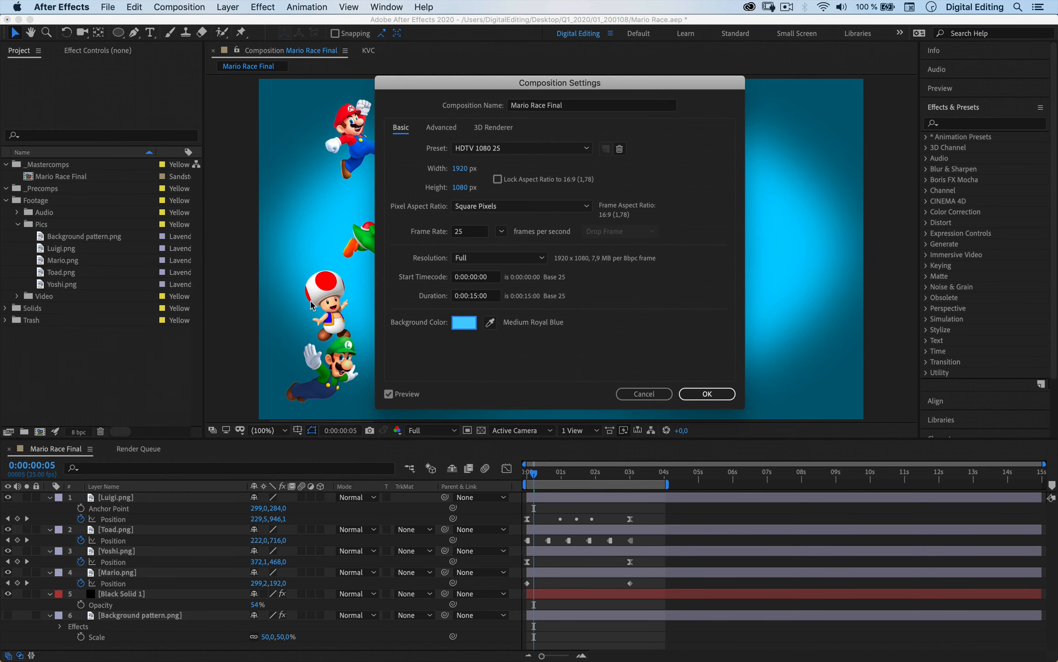
{"action": "left_click", "coordinate": [704, 395]}
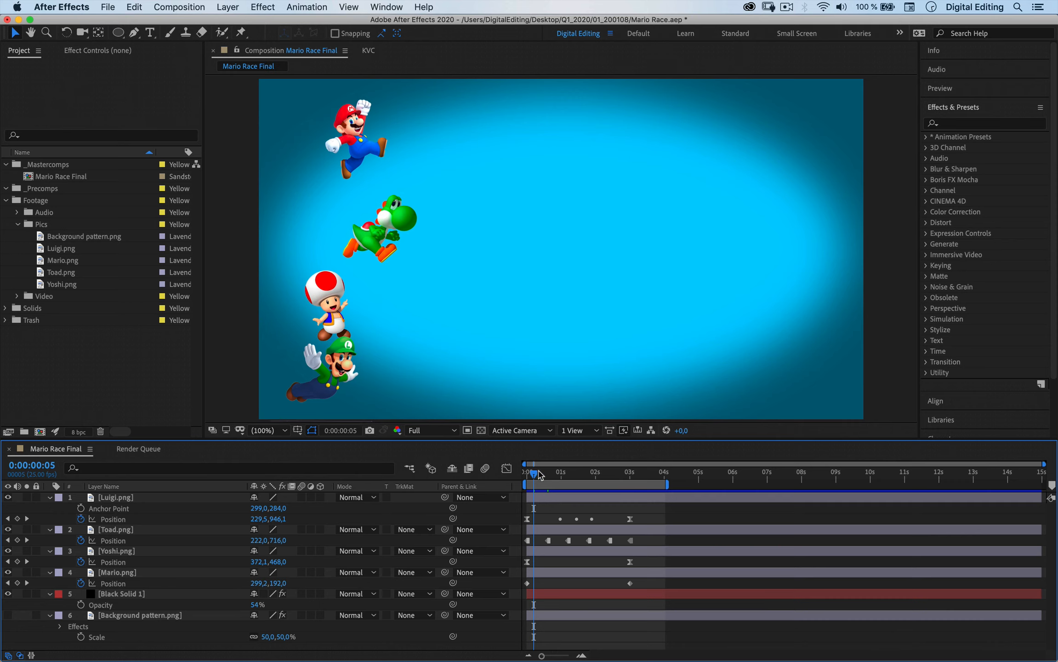
Step: Move the current time to 0:00:00:00 and briefly play a preview of the Mario Race Final composition
{"action": "left_click_drag", "start_coordinate": [534, 472], "coordinate": [519, 473]}
{"action": "key", "text": "space"}
{"action": "key", "text": "space"}
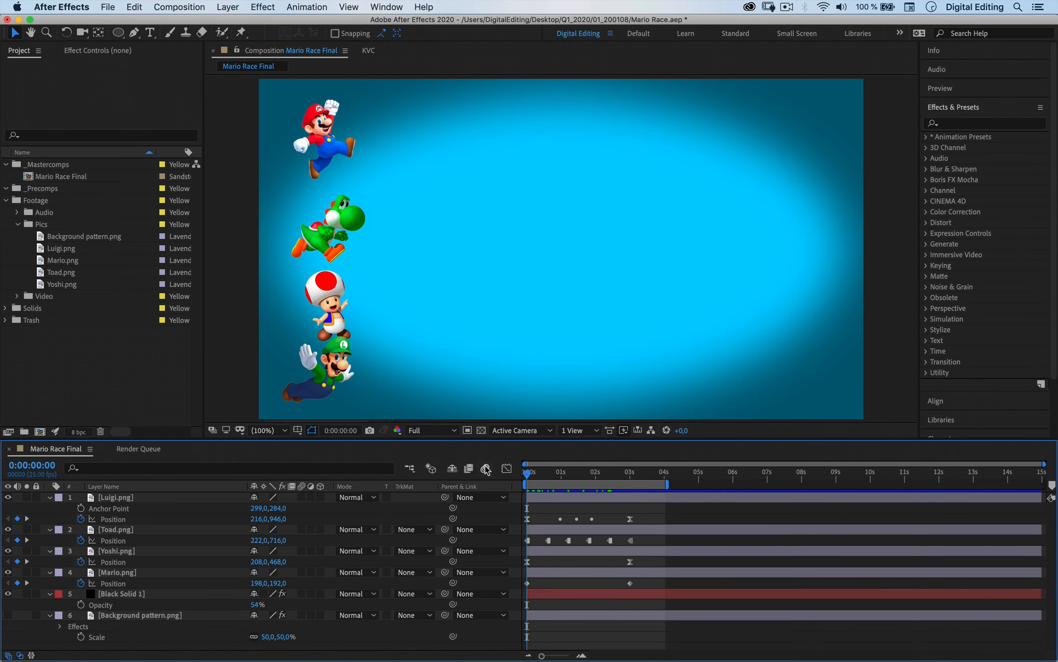
Step: Add the Mario Race Final composition to the Adobe Media Encoder queue and switch to Media Encoder
{"action": "left_click", "coordinate": [109, 7]}
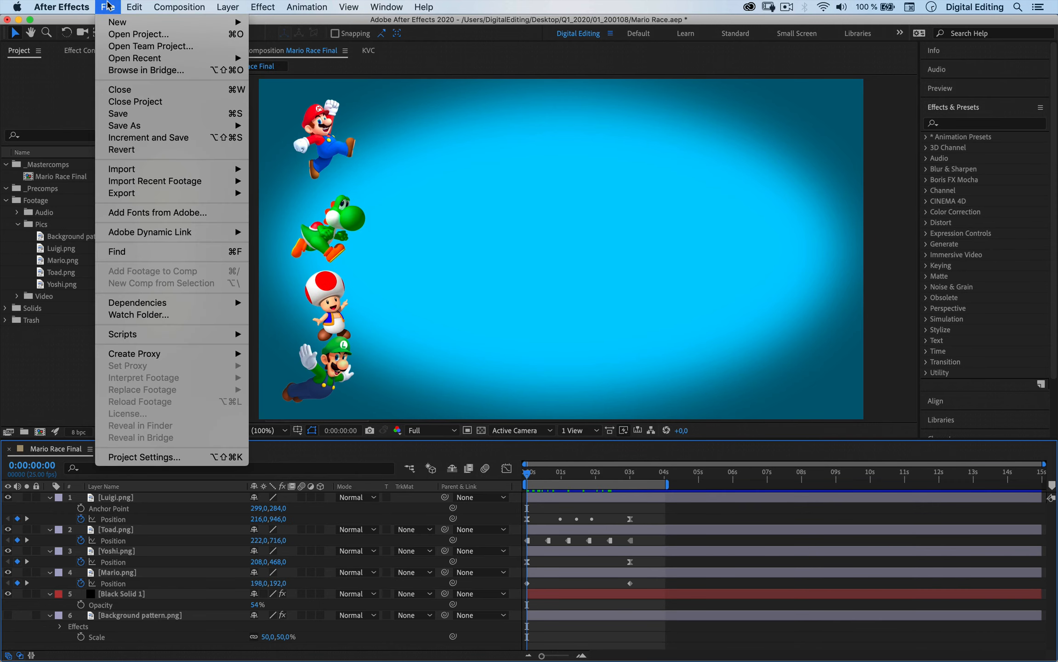
{"action": "mouse_move", "coordinate": [191, 193]}
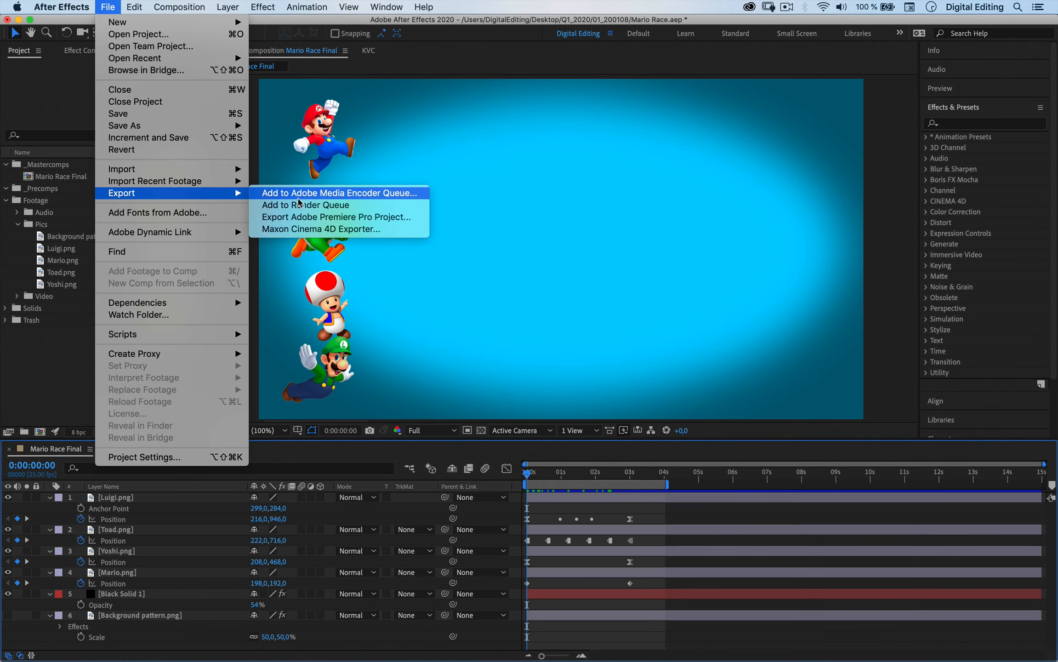
{"action": "left_click", "coordinate": [300, 205]}
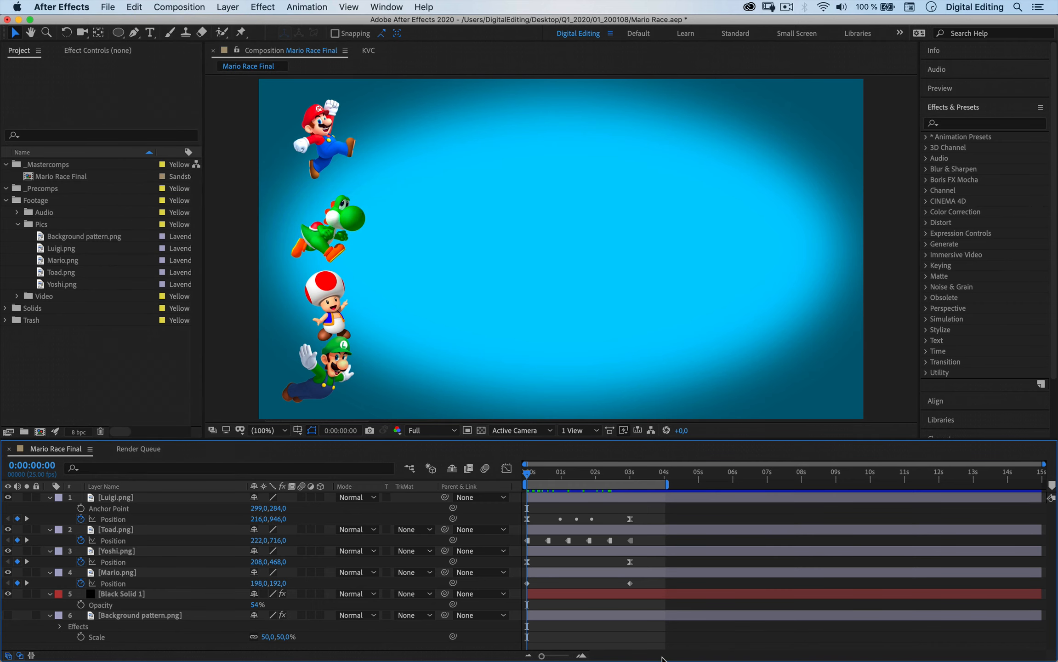
{"action": "left_click", "coordinate": [735, 652]}
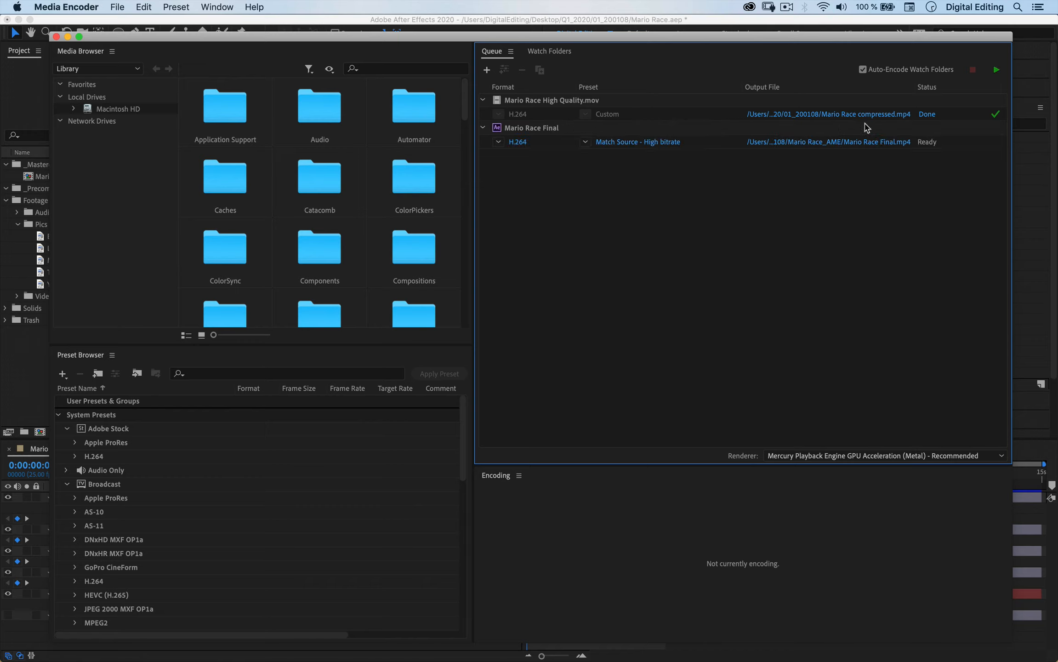
Step: In the Mario Race Final job's H.264 export settings, set bitrate encoding to VBR, 2 pass with a 5 Mbps target and 7 Mbps maximum
{"action": "left_click", "coordinate": [514, 142]}
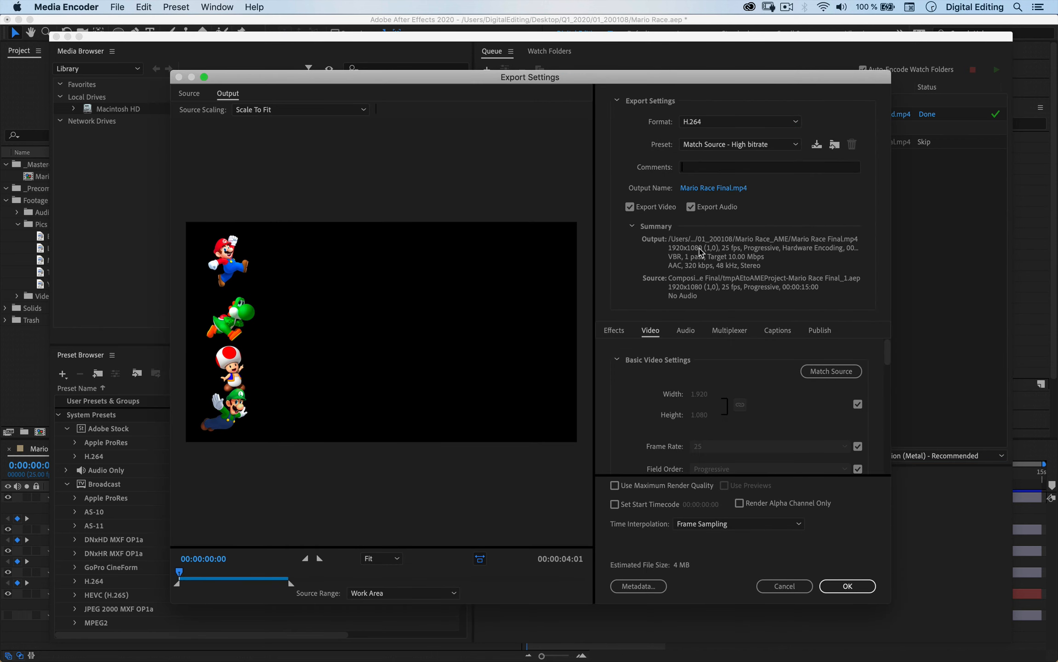
{"action": "scroll", "coordinate": [741, 359], "scroll_direction": "down", "scroll_amount": 10}
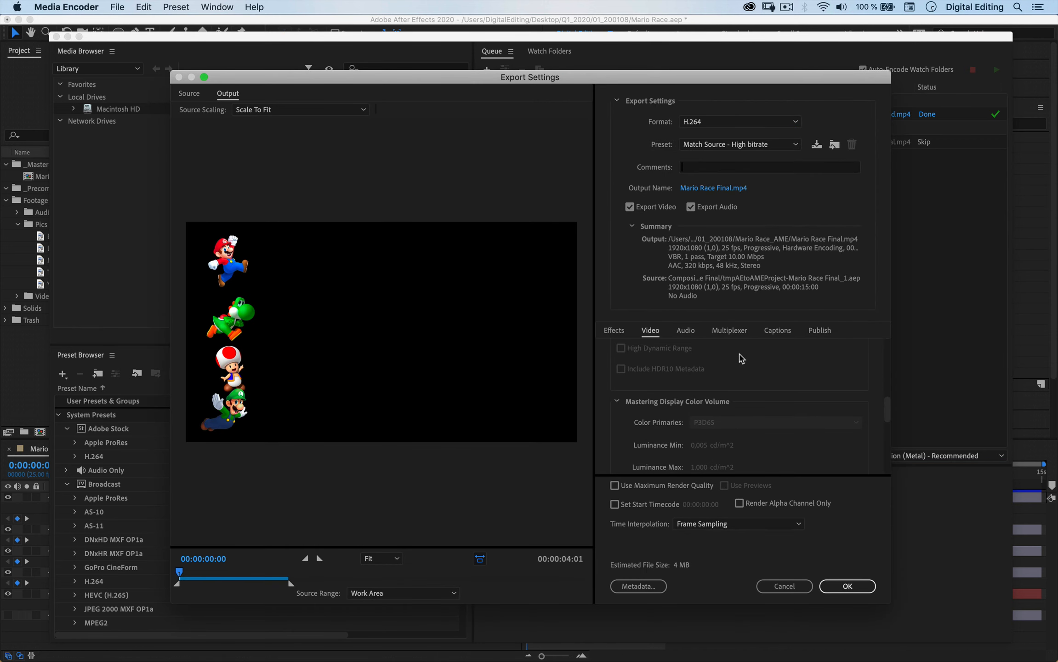
{"action": "scroll", "coordinate": [741, 359], "scroll_direction": "down", "scroll_amount": 5}
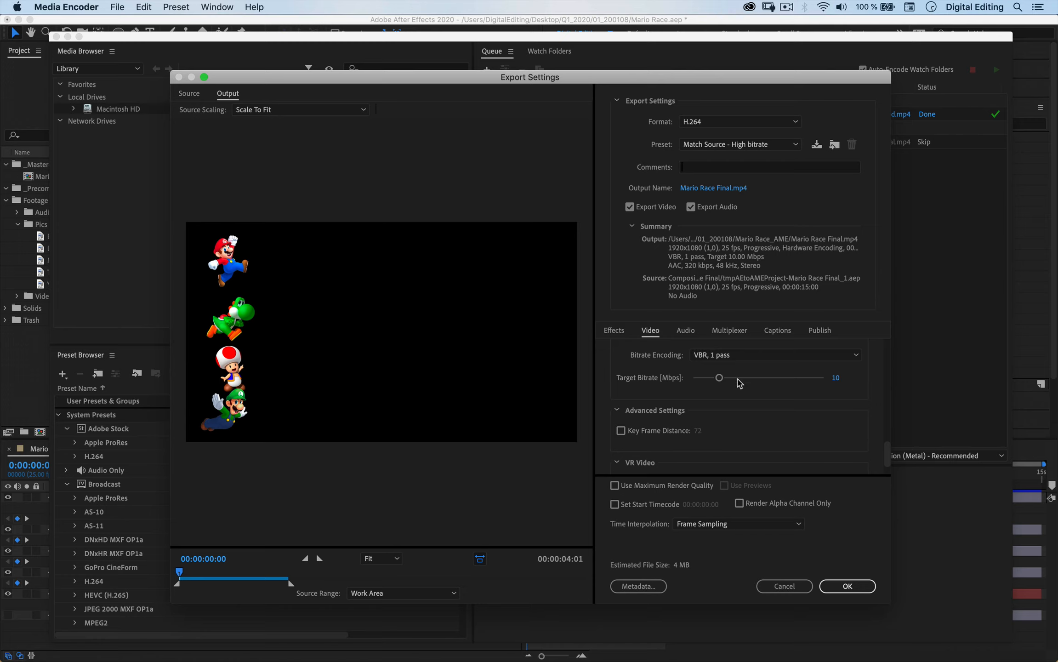
{"action": "left_click", "coordinate": [758, 359]}
{"action": "left_click", "coordinate": [744, 398]}
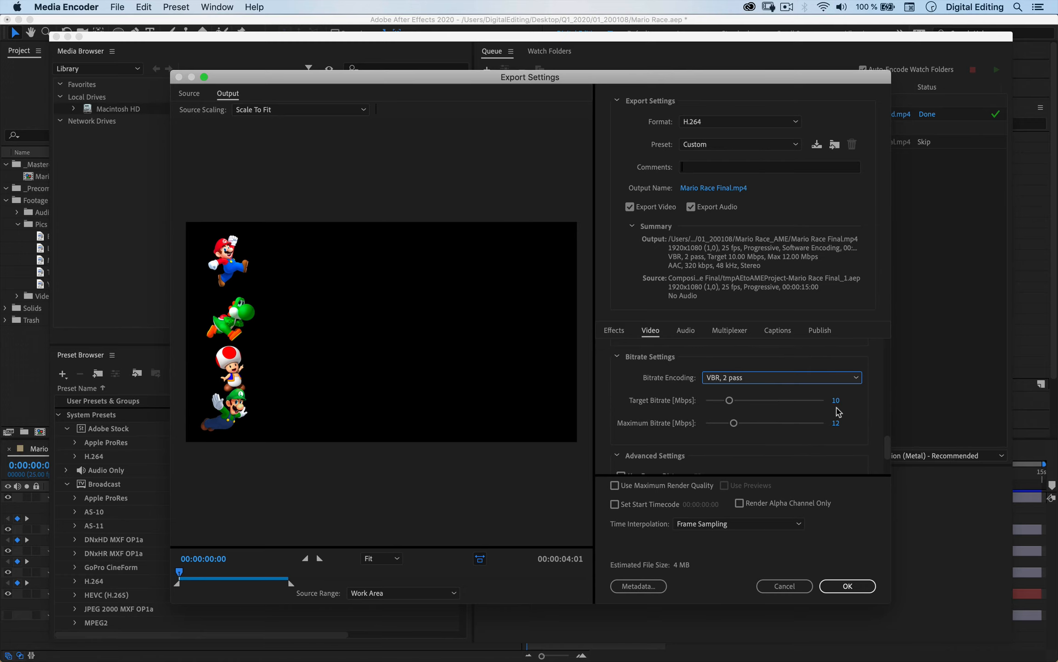
{"action": "left_click", "coordinate": [836, 402]}
{"action": "type", "text": "5"}
{"action": "key", "text": "Tab"}
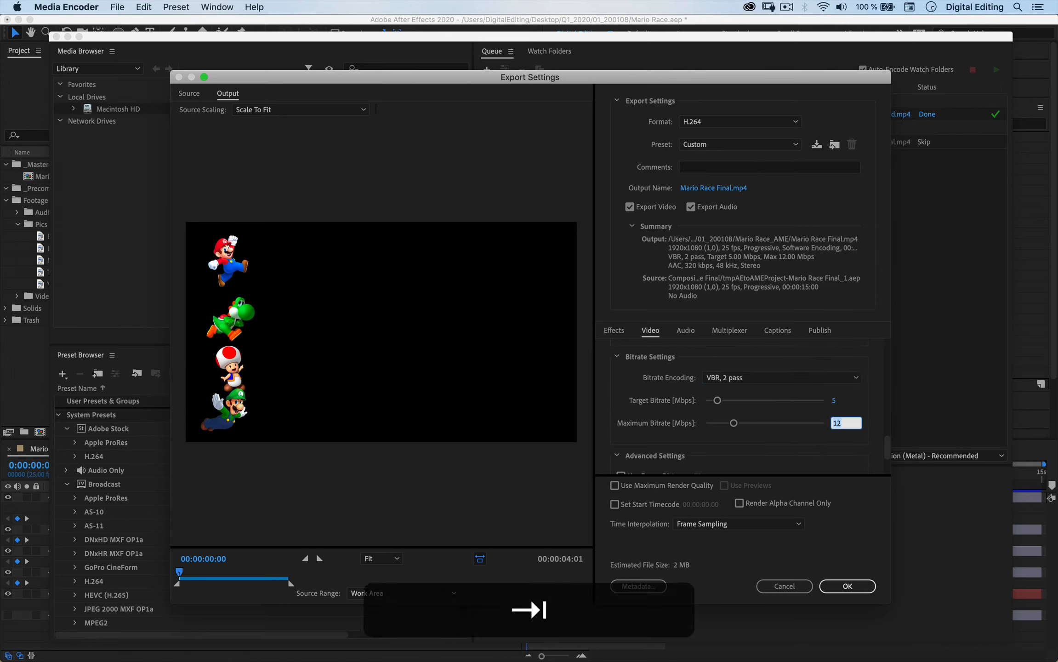
{"action": "type", "text": "7"}
{"action": "key", "text": "Tab"}
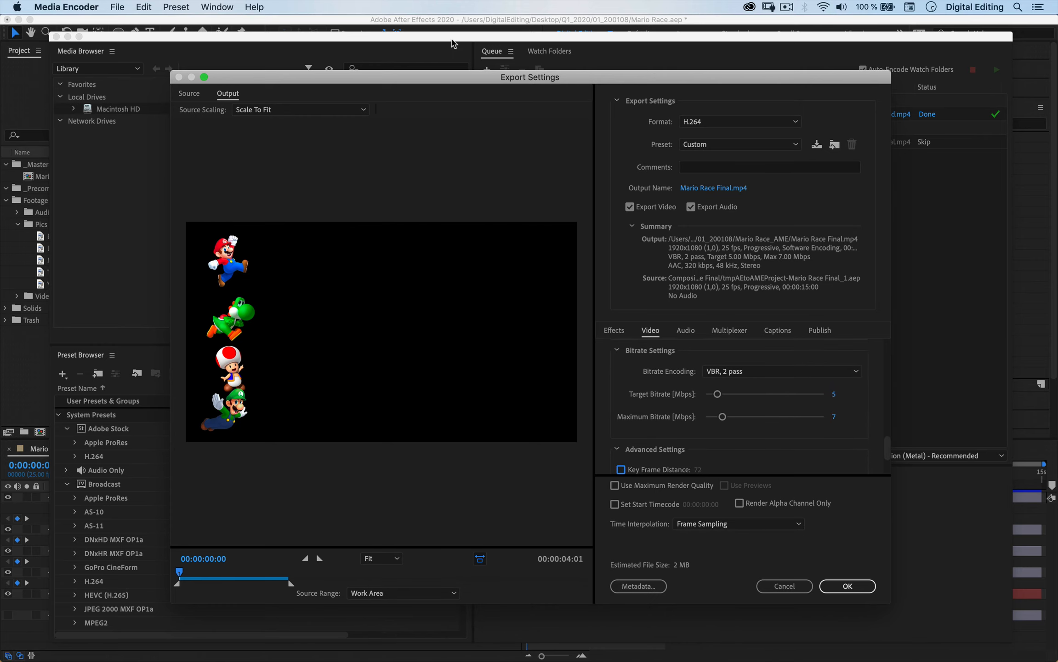
Step: Compare the export preview with the composition in After Effects, and accept the export settings and start the encoding queue
{"action": "left_click", "coordinate": [457, 20]}
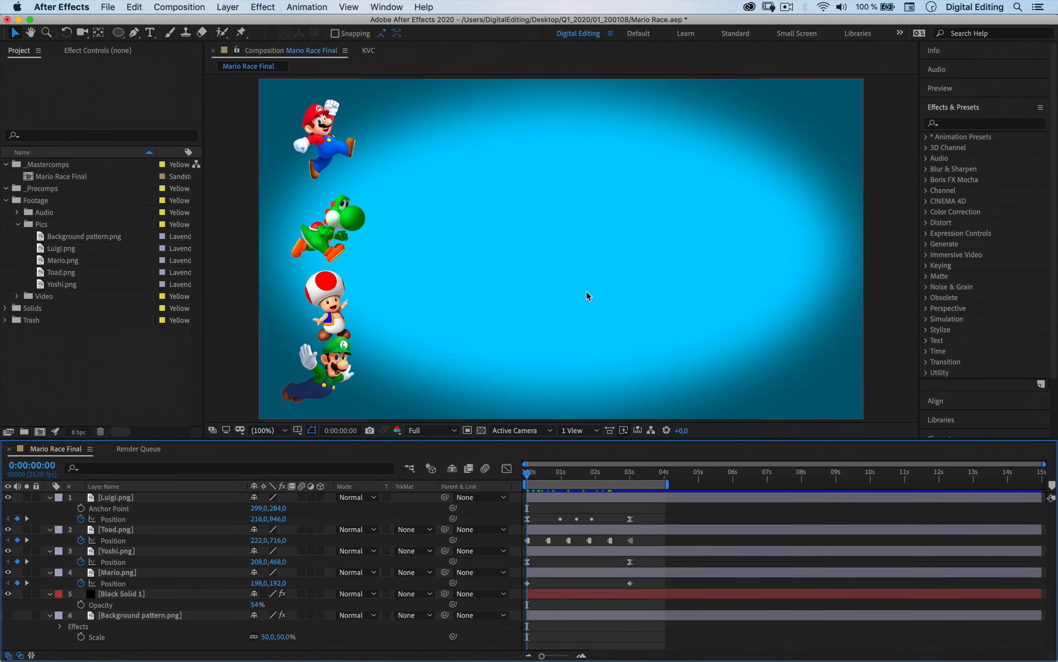
{"action": "key", "text": "super+Tab"}
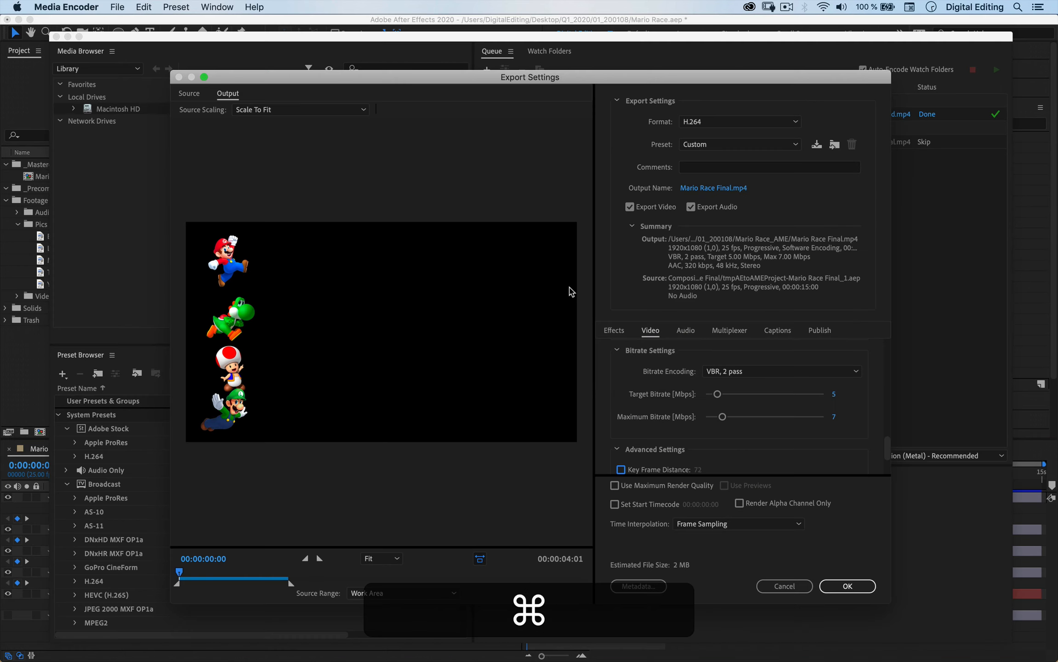
{"action": "left_click", "coordinate": [848, 586]}
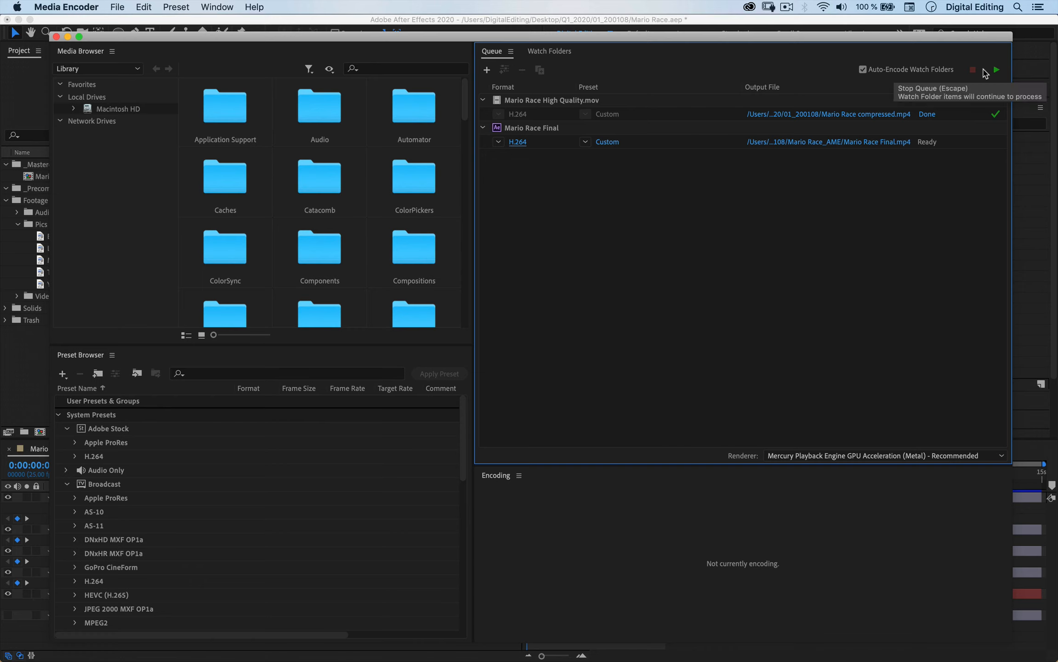
{"action": "left_click", "coordinate": [996, 69]}
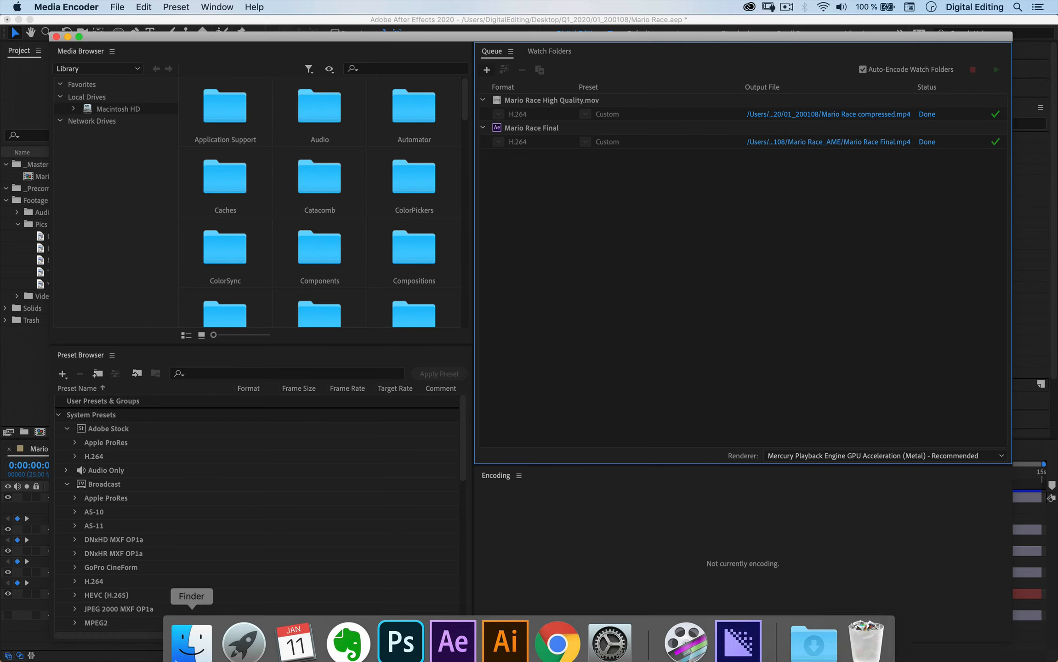
Step: Switch to Finder, open the Mario Race_AME folder and play a preview of Mario Race Final.mp4
{"action": "left_click", "coordinate": [173, 641]}
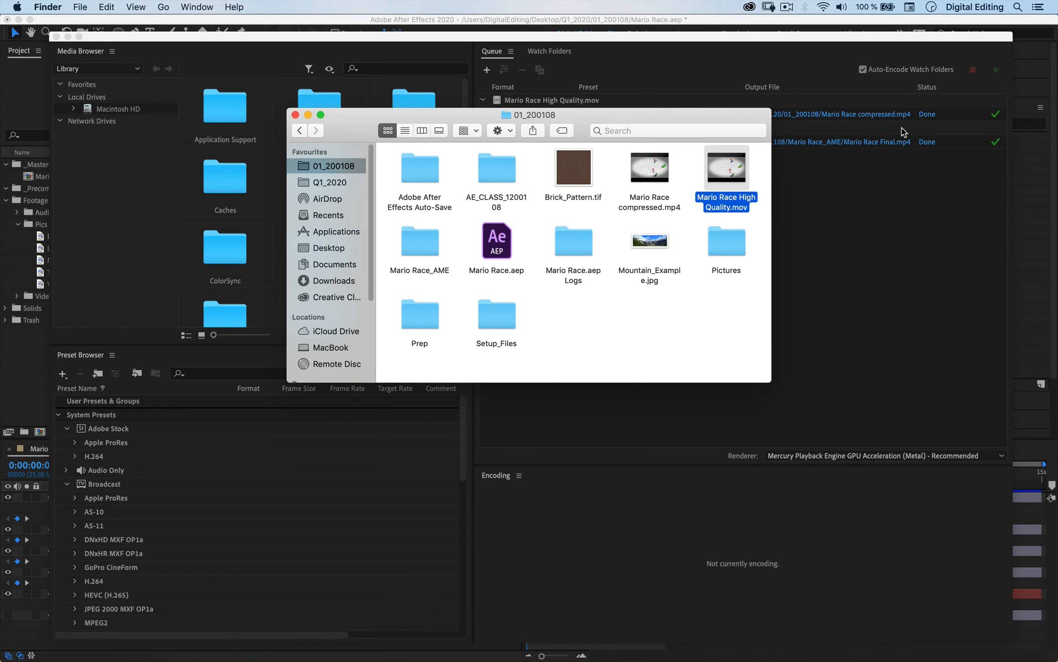
{"action": "left_click", "coordinate": [431, 240]}
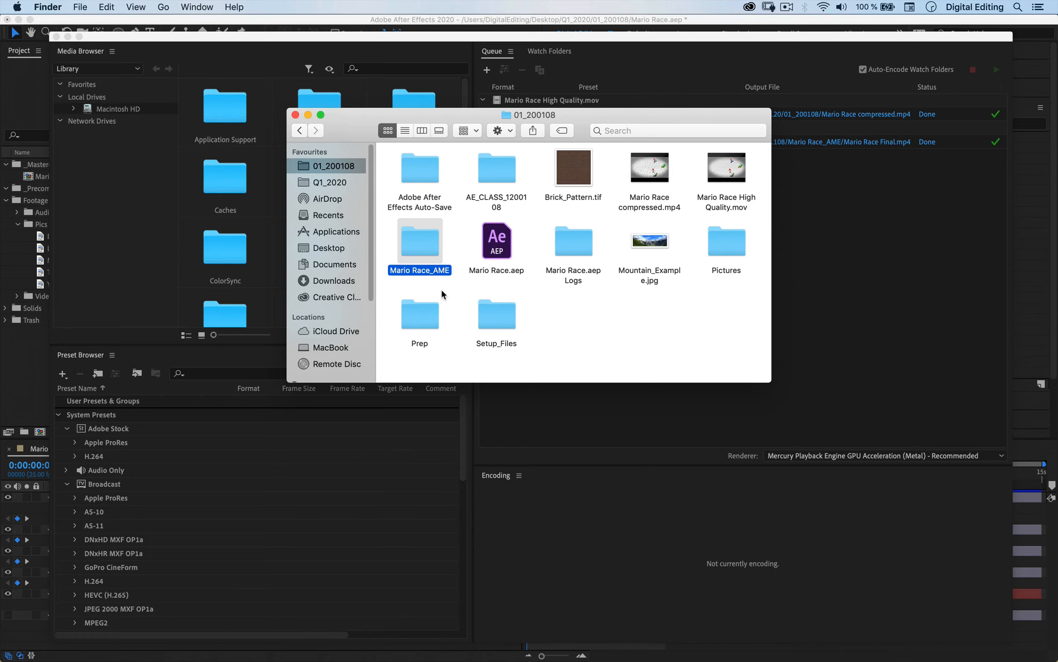
{"action": "double_click", "coordinate": [431, 258]}
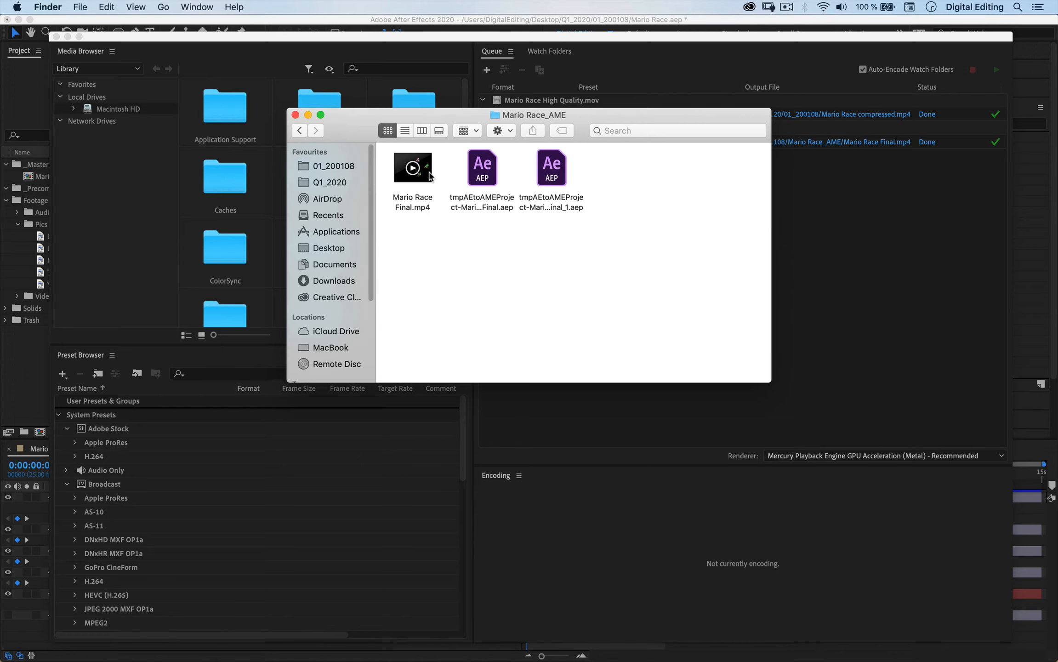
{"action": "left_click", "coordinate": [412, 170]}
{"action": "key", "text": "space"}
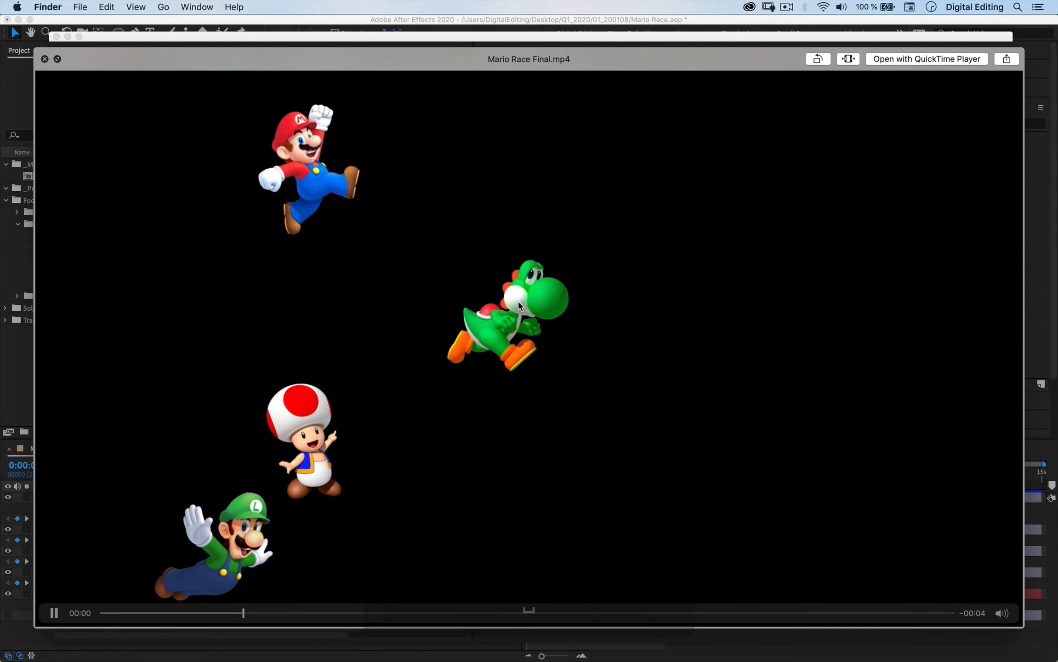
{"action": "key", "text": "space"}
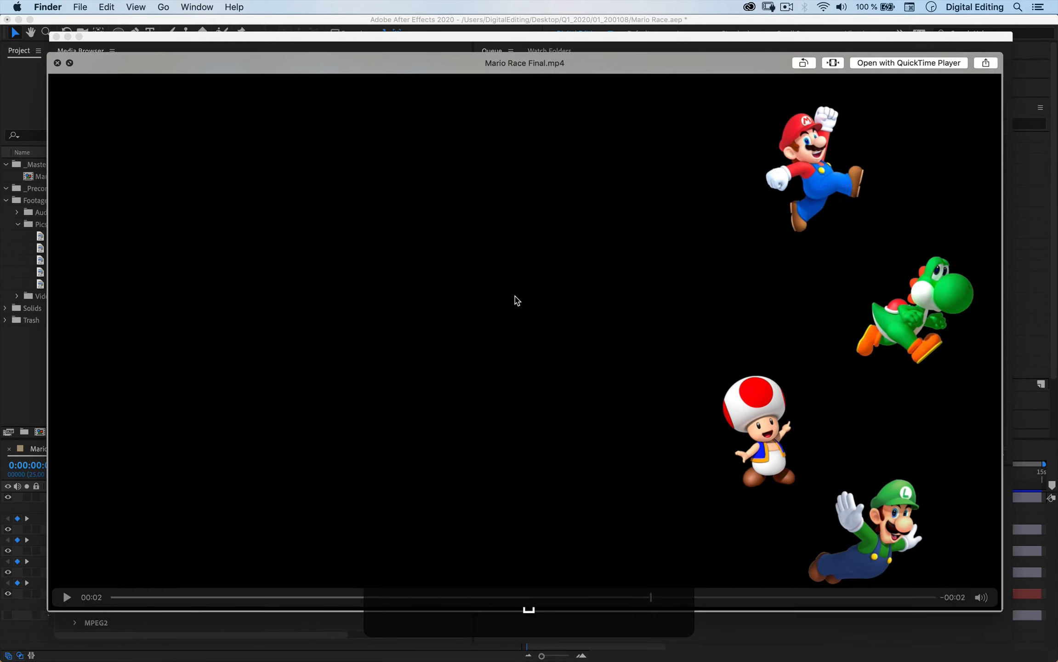
Step: Switch to After Effects, set the Mario.png layer's blending mode to Multiply and move the current time to 0:00:01:11
{"action": "key", "text": "super+Tab"}
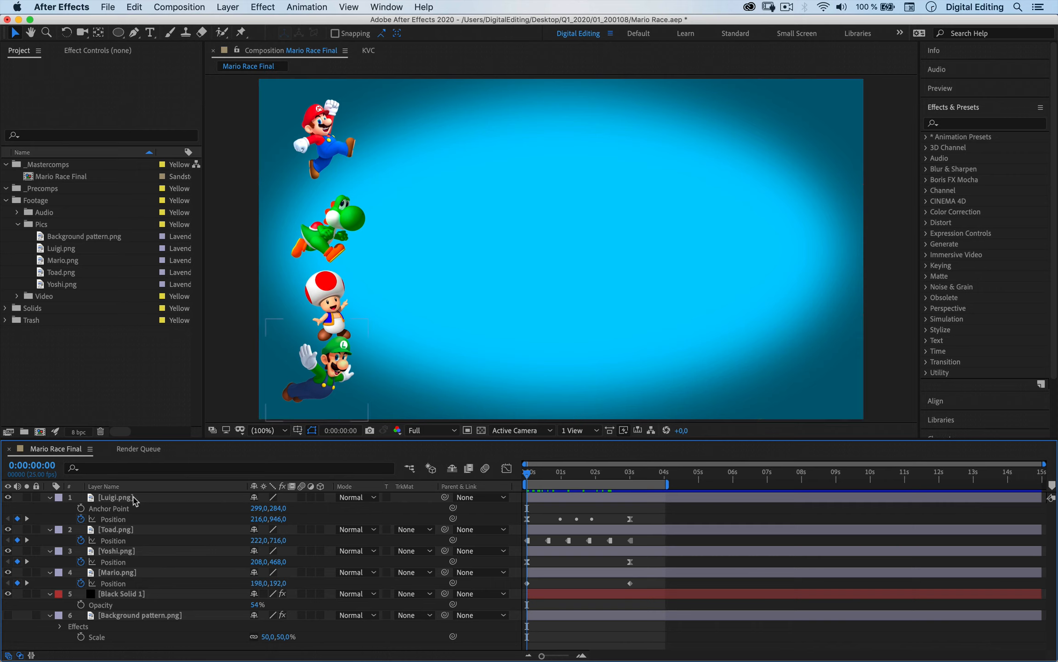
{"action": "left_click", "coordinate": [136, 577]}
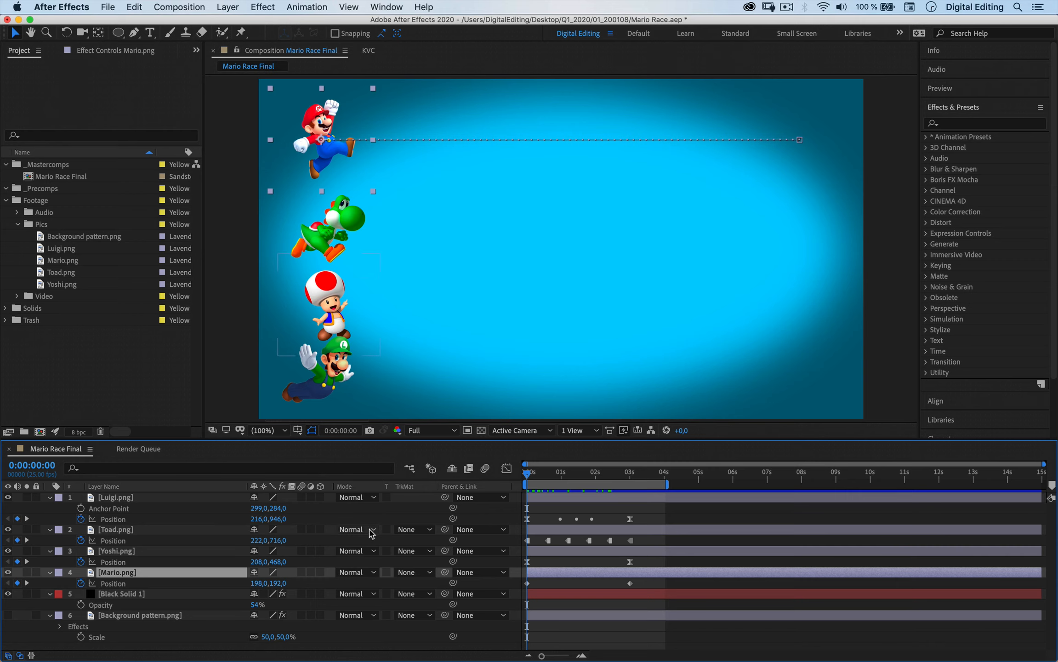
{"action": "left_click", "coordinate": [359, 572]}
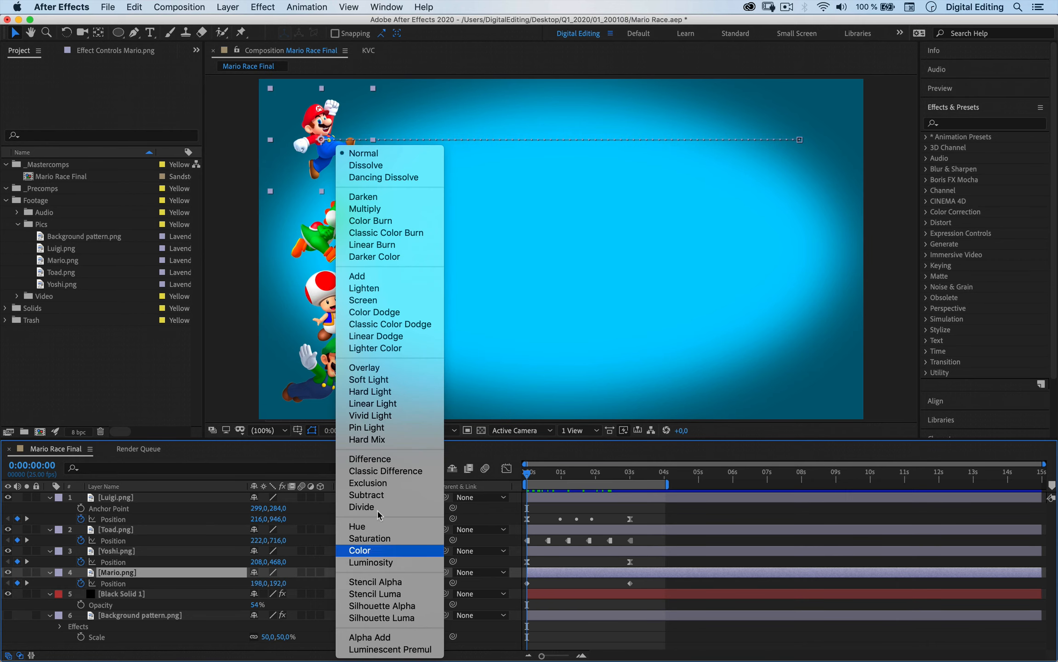
{"action": "left_click", "coordinate": [426, 209]}
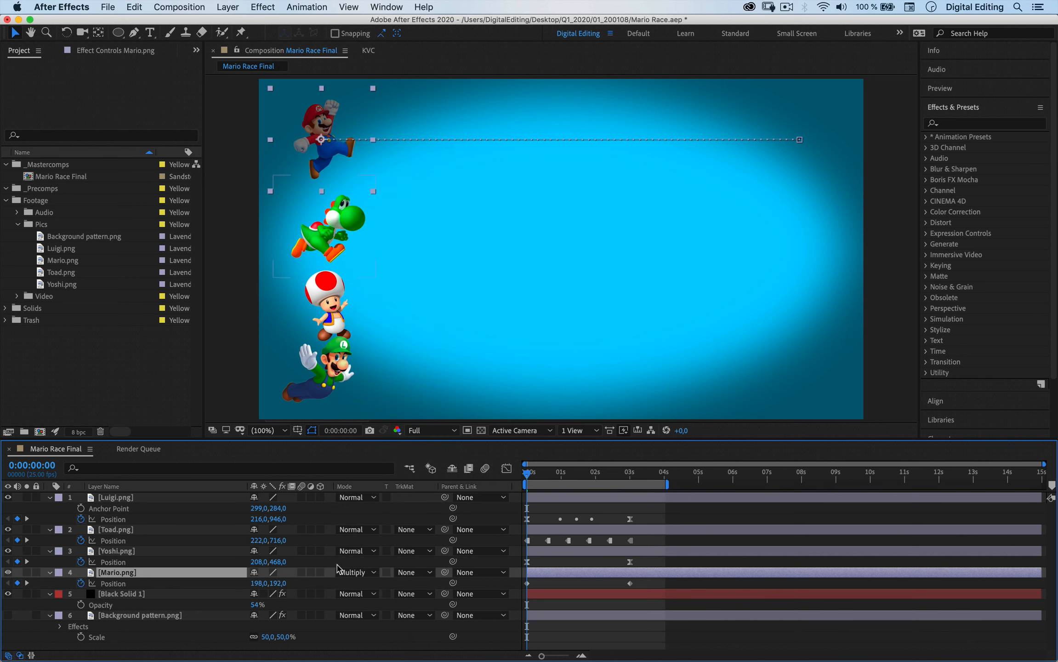
{"action": "left_click_drag", "start_coordinate": [553, 473], "coordinate": [576, 477]}
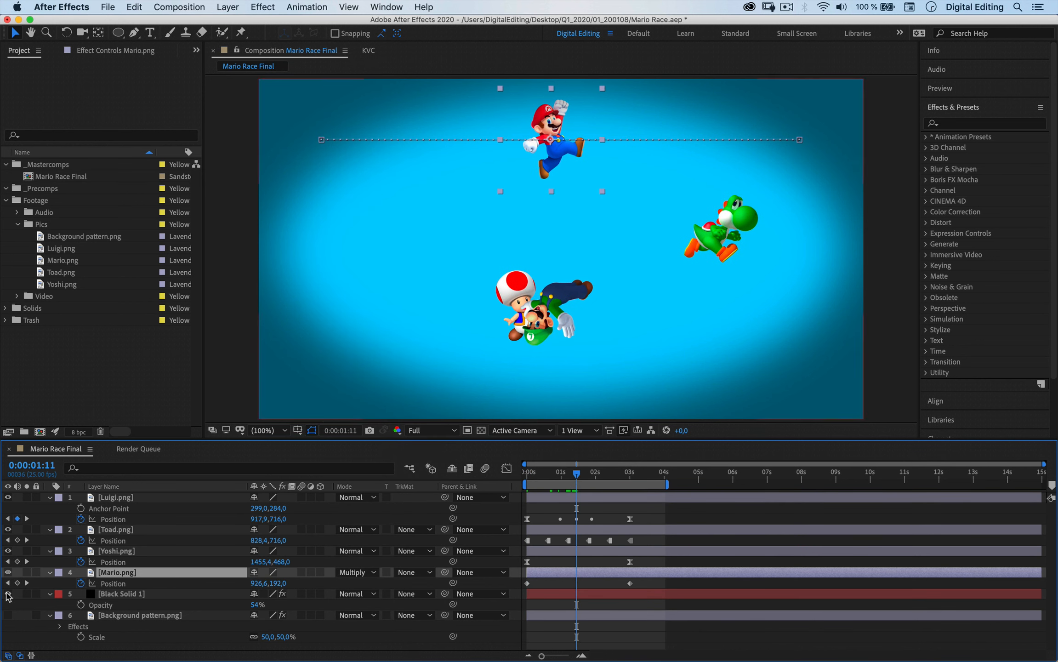
Step: Hide the Black Solid 1 layer and return the current time to 0:00:00:00
{"action": "left_click", "coordinate": [8, 594]}
{"action": "left_click", "coordinate": [558, 475]}
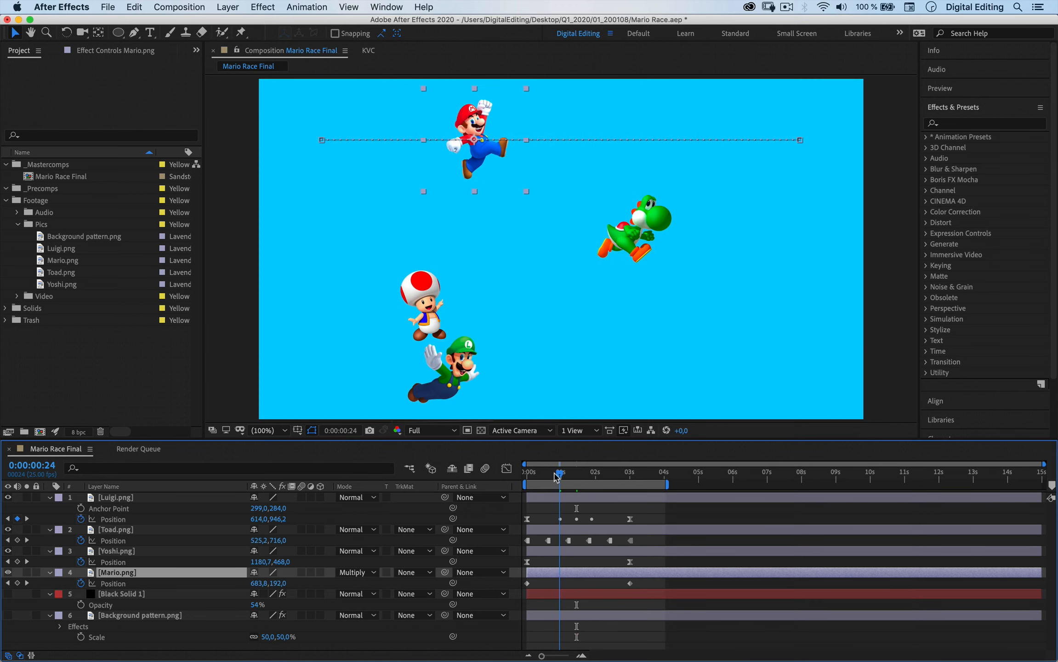
{"action": "left_click_drag", "start_coordinate": [556, 477], "coordinate": [524, 476]}
Step: Try the Color Burn blending mode on the Mario.png layer and change the mode to Overlay
{"action": "left_click", "coordinate": [363, 572]}
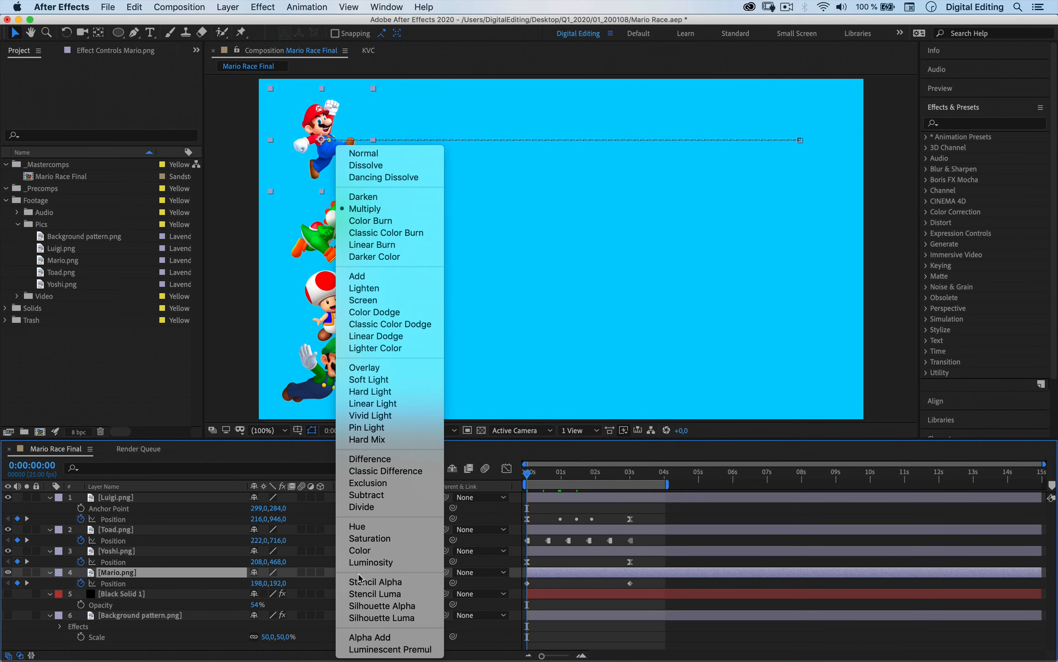
{"action": "left_click", "coordinate": [408, 222]}
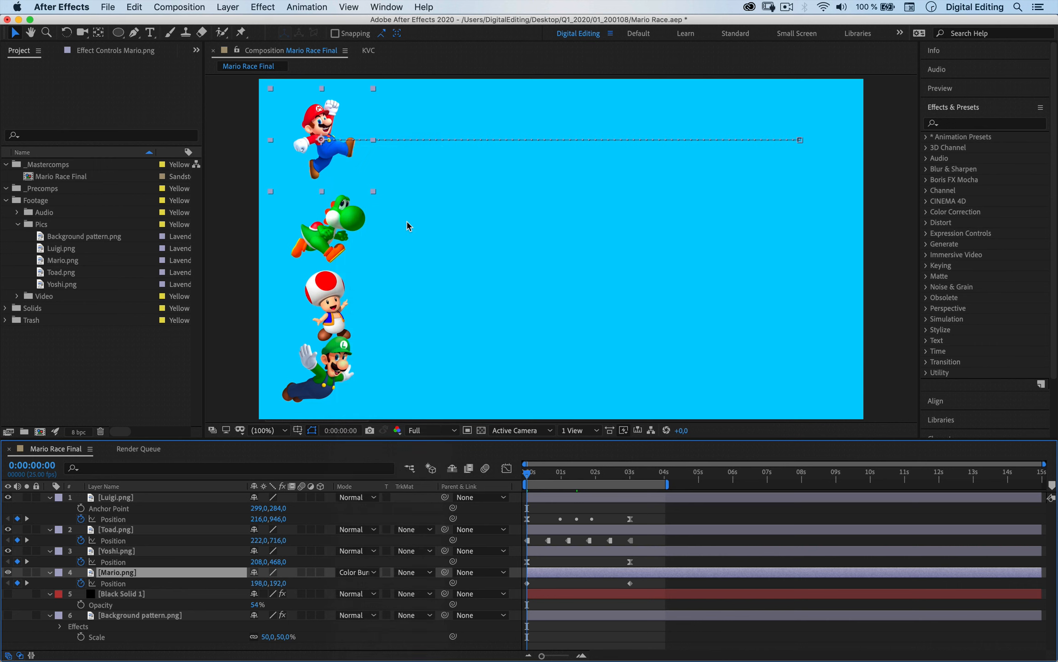
{"action": "left_click", "coordinate": [352, 574]}
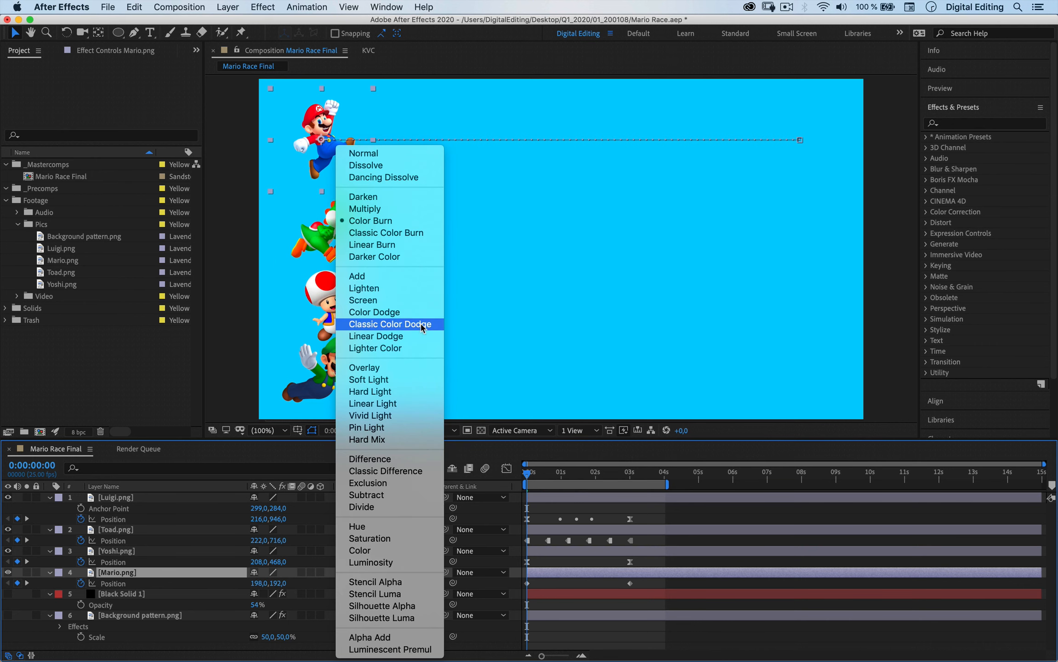
{"action": "left_click", "coordinate": [407, 367]}
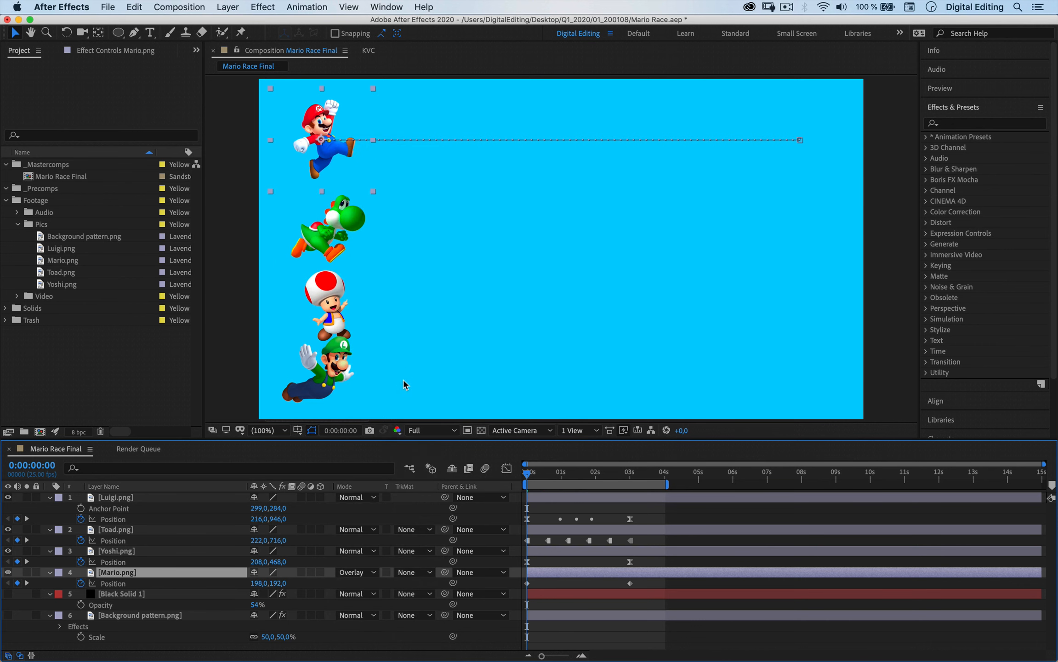
Step: Try the Screen blending mode on the Mario.png layer and set its mode back to Normal
{"action": "left_click", "coordinate": [364, 573]}
{"action": "left_click", "coordinate": [423, 305]}
{"action": "left_click", "coordinate": [357, 572]}
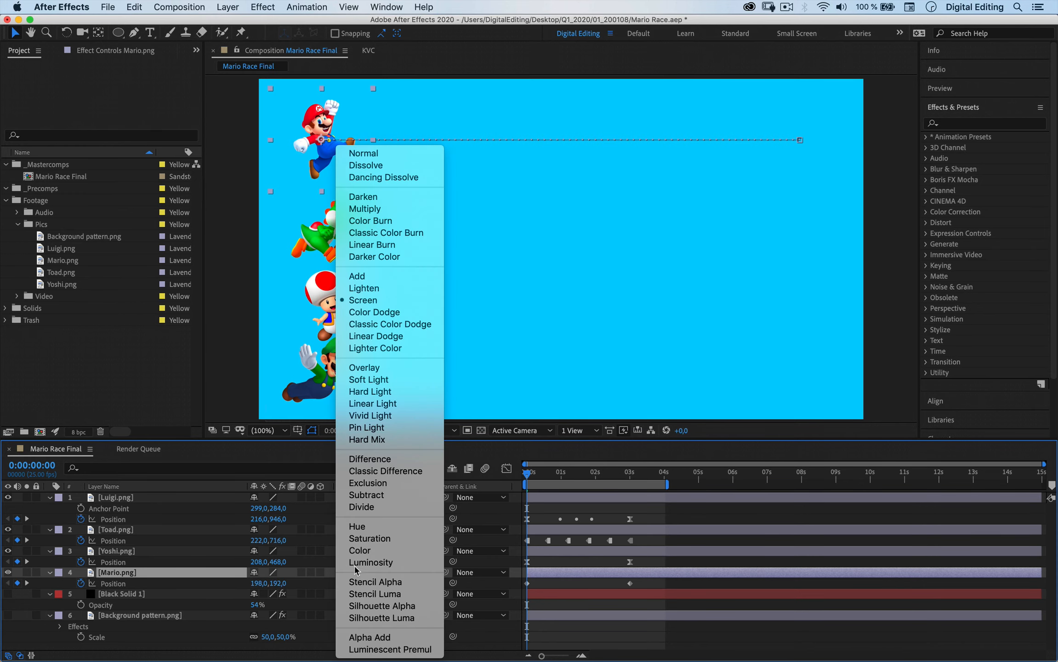
{"action": "left_click", "coordinate": [354, 154]}
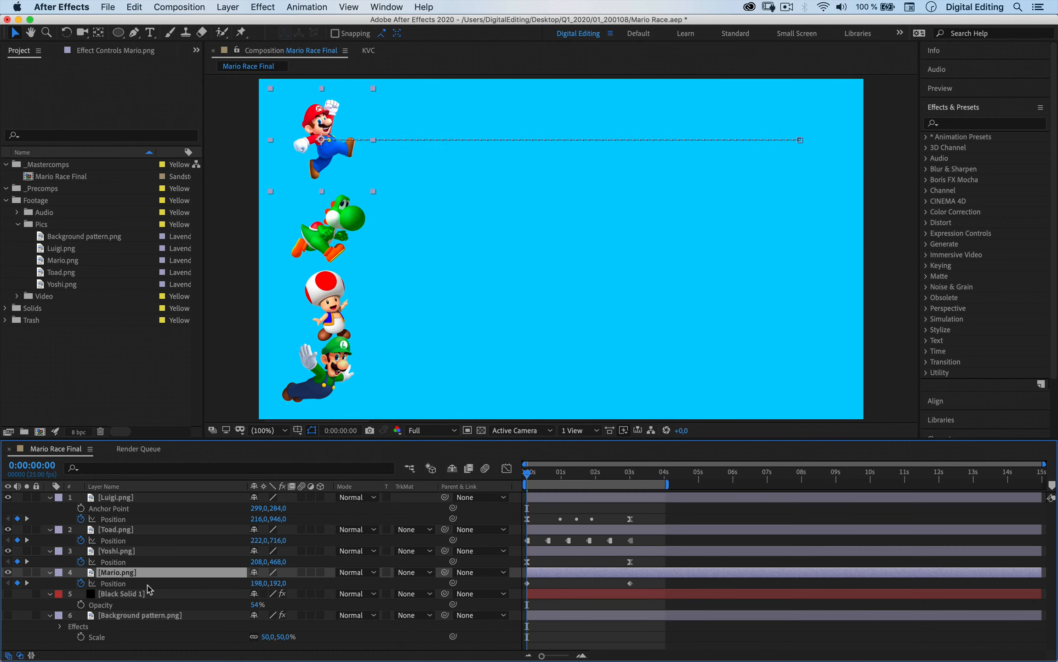
Step: Show the Background pattern.png and Black Solid 1 layers, and hide Background pattern.png again
{"action": "left_click", "coordinate": [8, 616]}
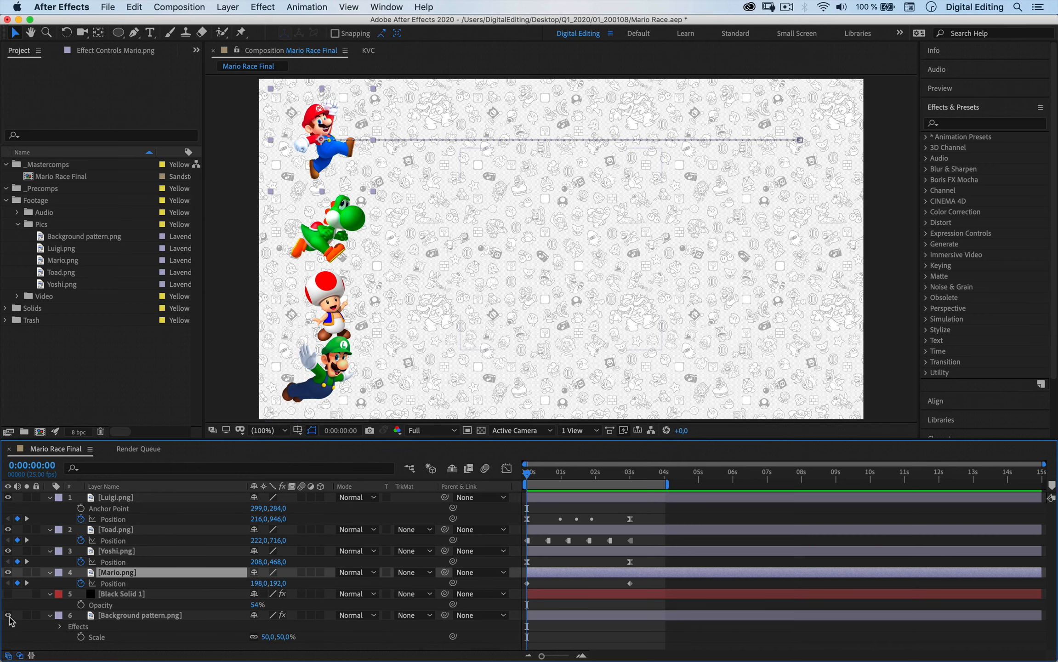
{"action": "left_click", "coordinate": [118, 594]}
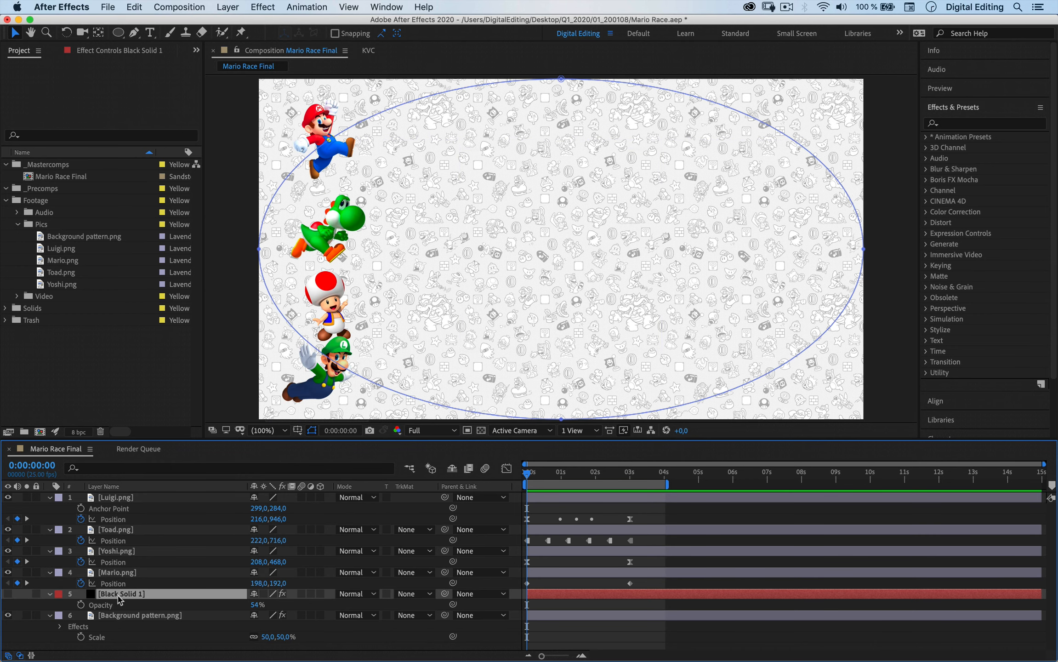
{"action": "left_click", "coordinate": [8, 594]}
{"action": "left_click", "coordinate": [156, 616]}
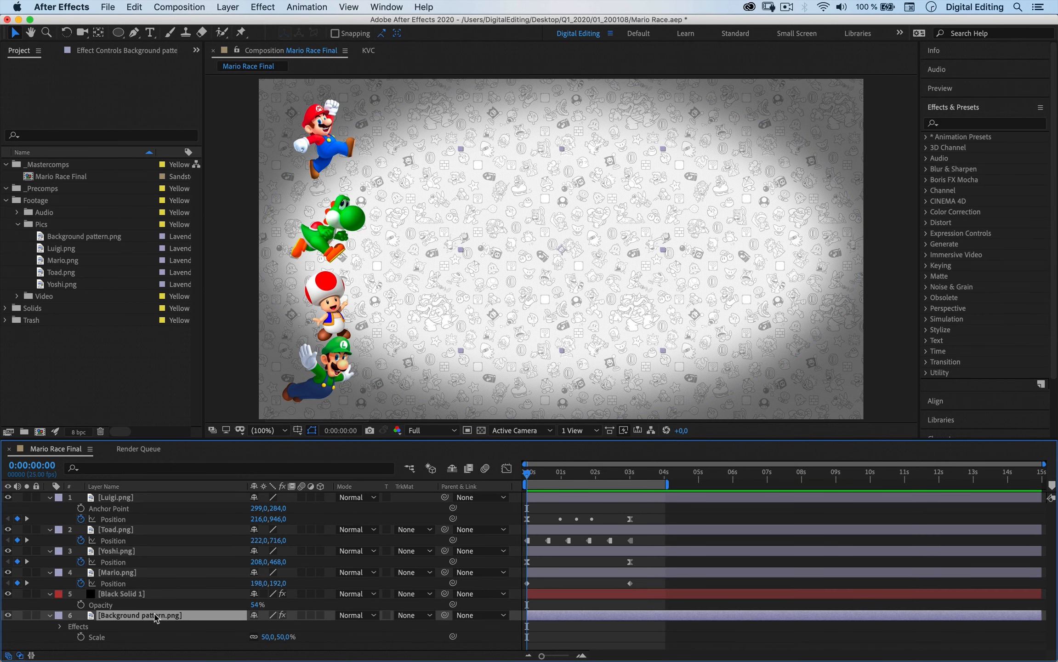
{"action": "left_click", "coordinate": [8, 616]}
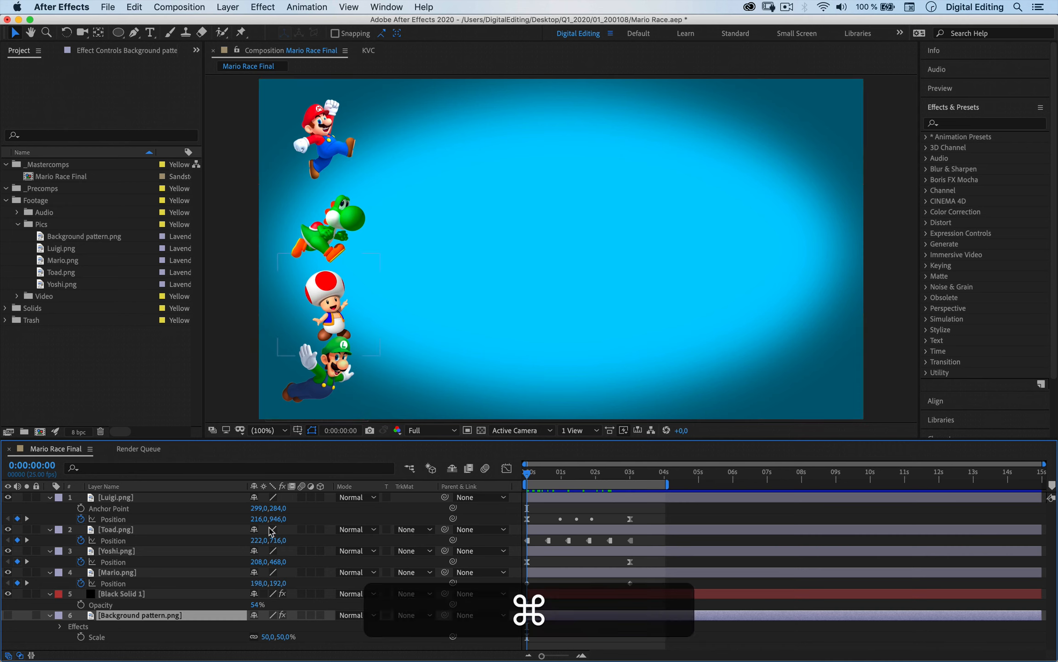
Step: Create a 1920 x 1080 px solid directly above the Background pattern.png layer, sampling its colour from the composition's bright blue background
{"action": "key", "text": "super+y"}
{"action": "left_click", "coordinate": [611, 302]}
{"action": "left_click", "coordinate": [452, 237]}
{"action": "left_click", "coordinate": [613, 303]}
{"action": "left_click", "coordinate": [435, 227], "text": "shift"}
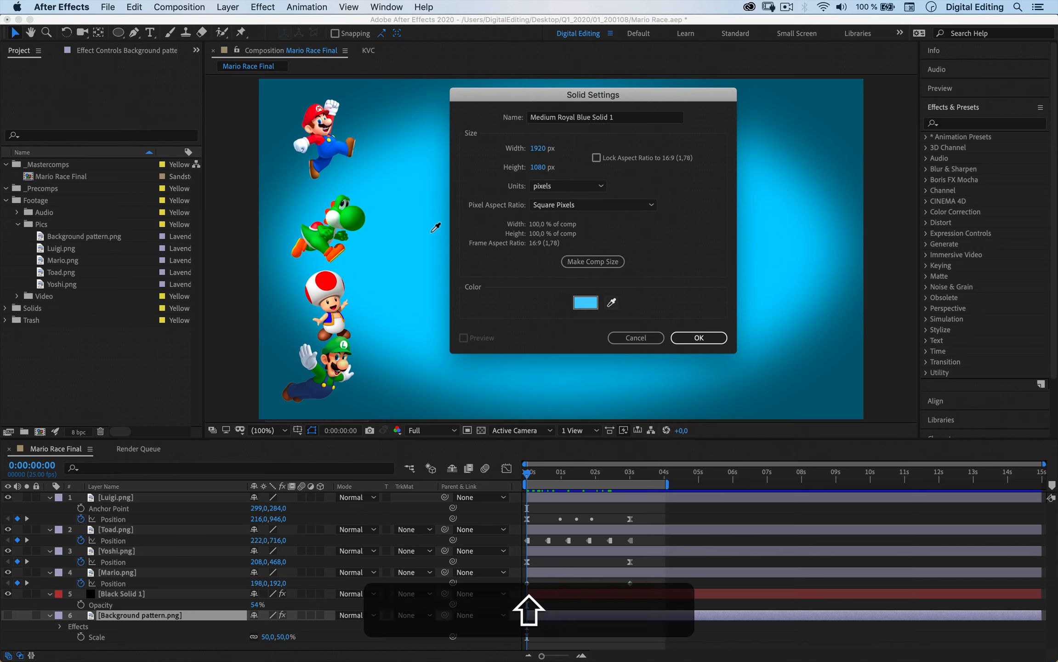
{"action": "left_click", "coordinate": [701, 338]}
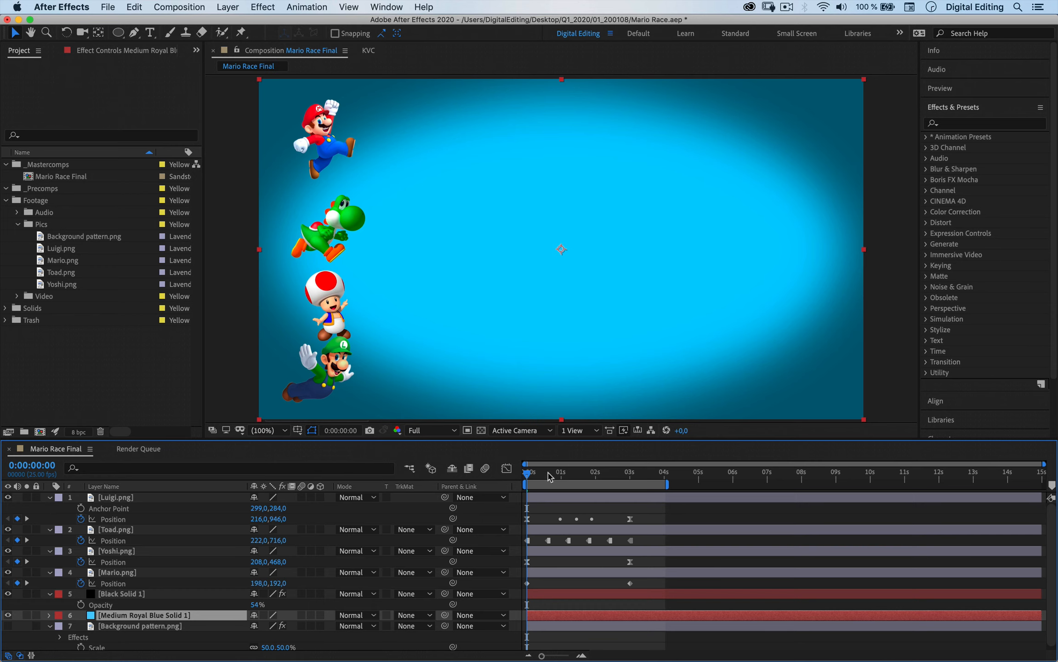
Step: Preview the race animation over the blue solid, scrub through it and move the current time to 0:00:00:24
{"action": "key", "text": "space"}
{"action": "key", "text": "space"}
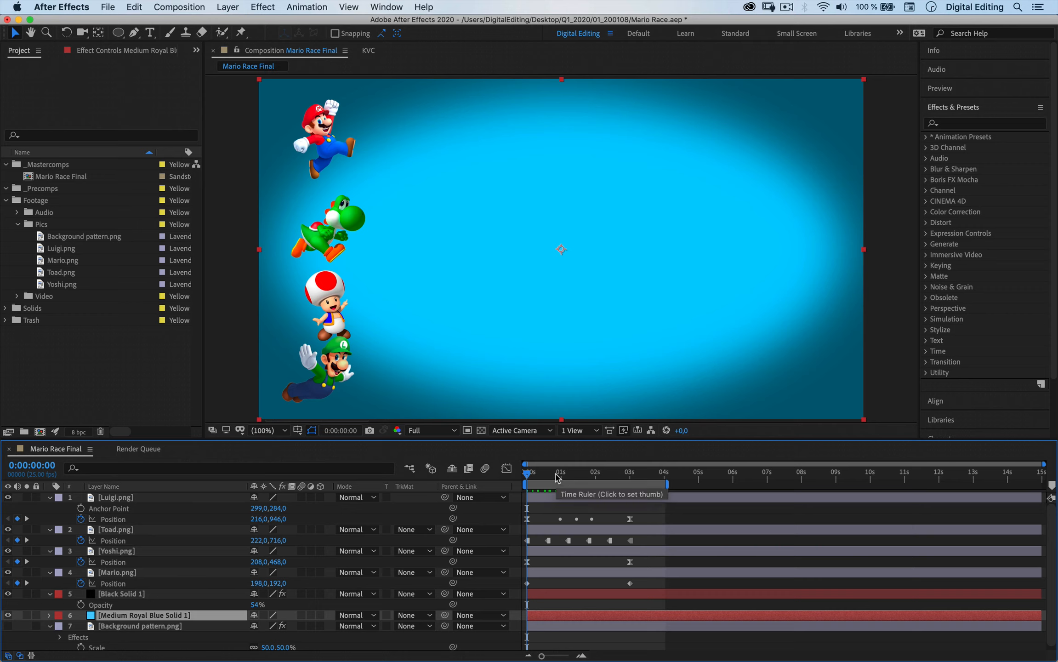
{"action": "left_click_drag", "start_coordinate": [550, 476], "coordinate": [616, 478]}
{"action": "key", "text": "Home"}
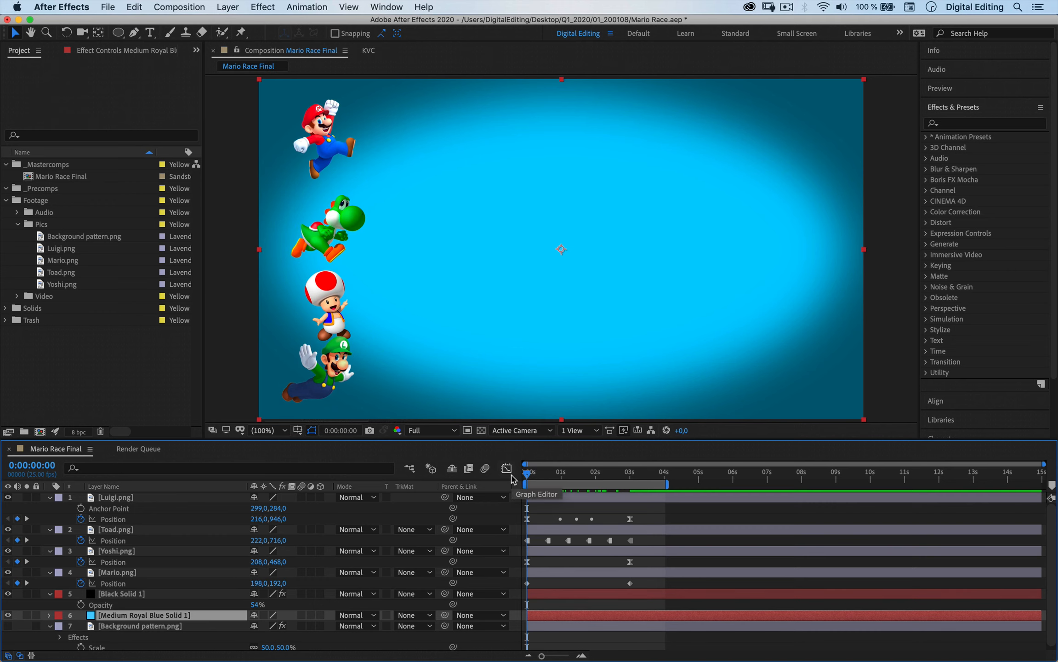
{"action": "left_click_drag", "start_coordinate": [554, 475], "coordinate": [561, 478]}
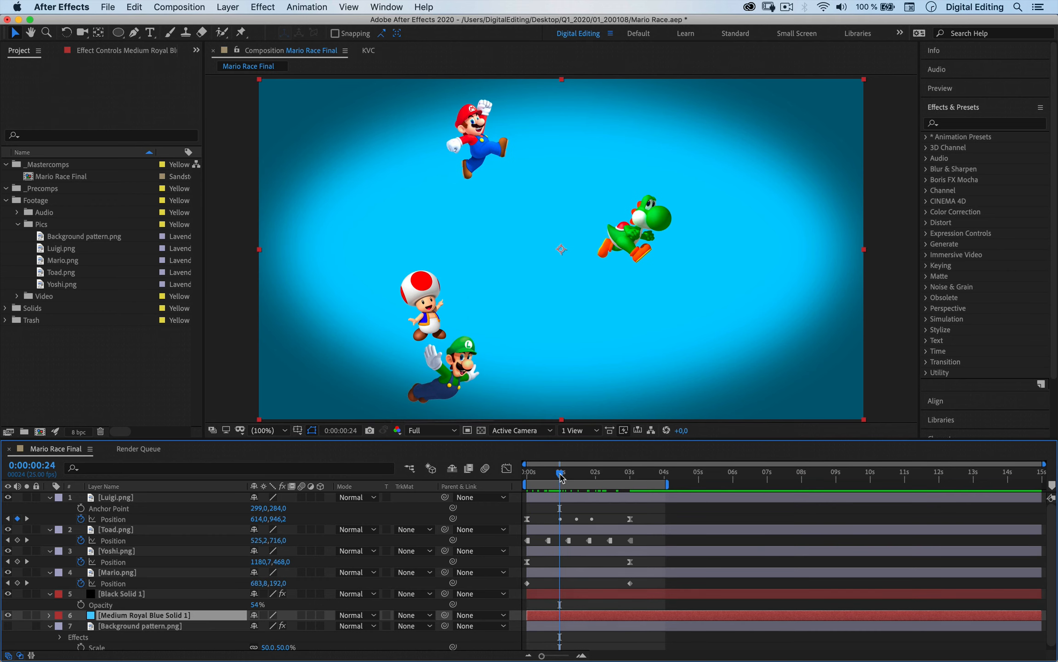